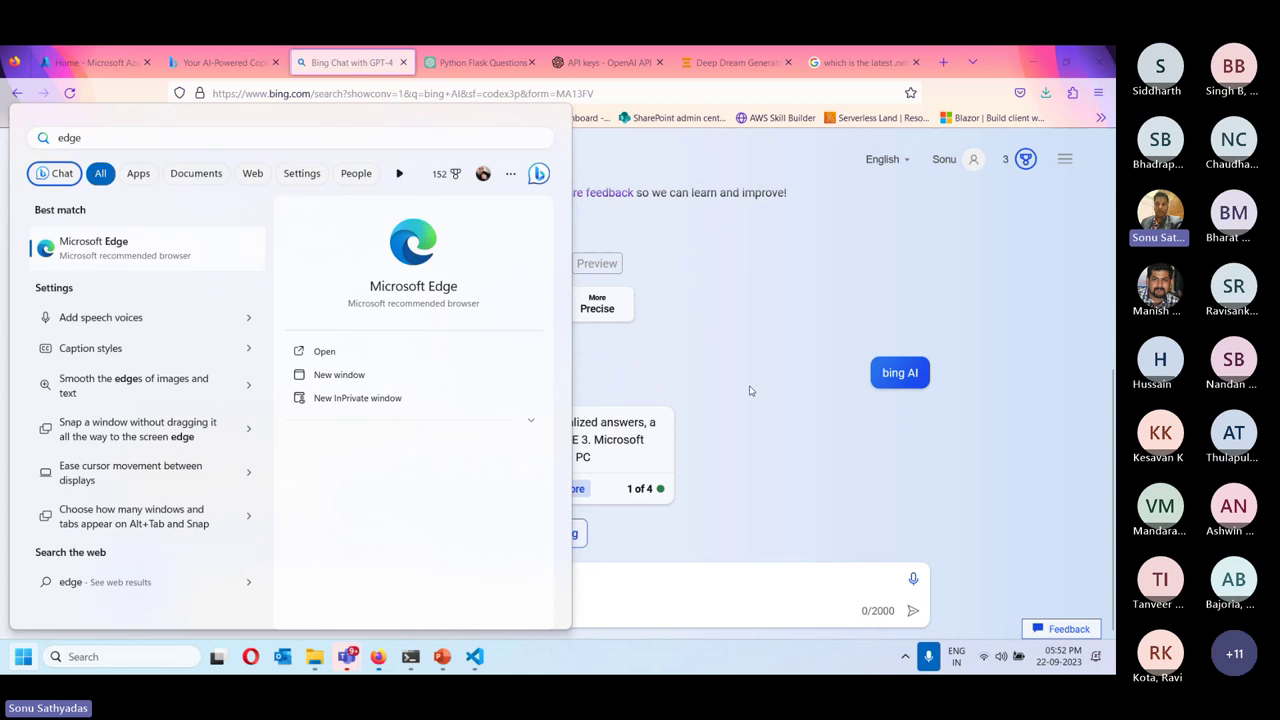
- Read the Bing Chat answer and its key takeaways about the new Bing AI features
left_click(399, 567)
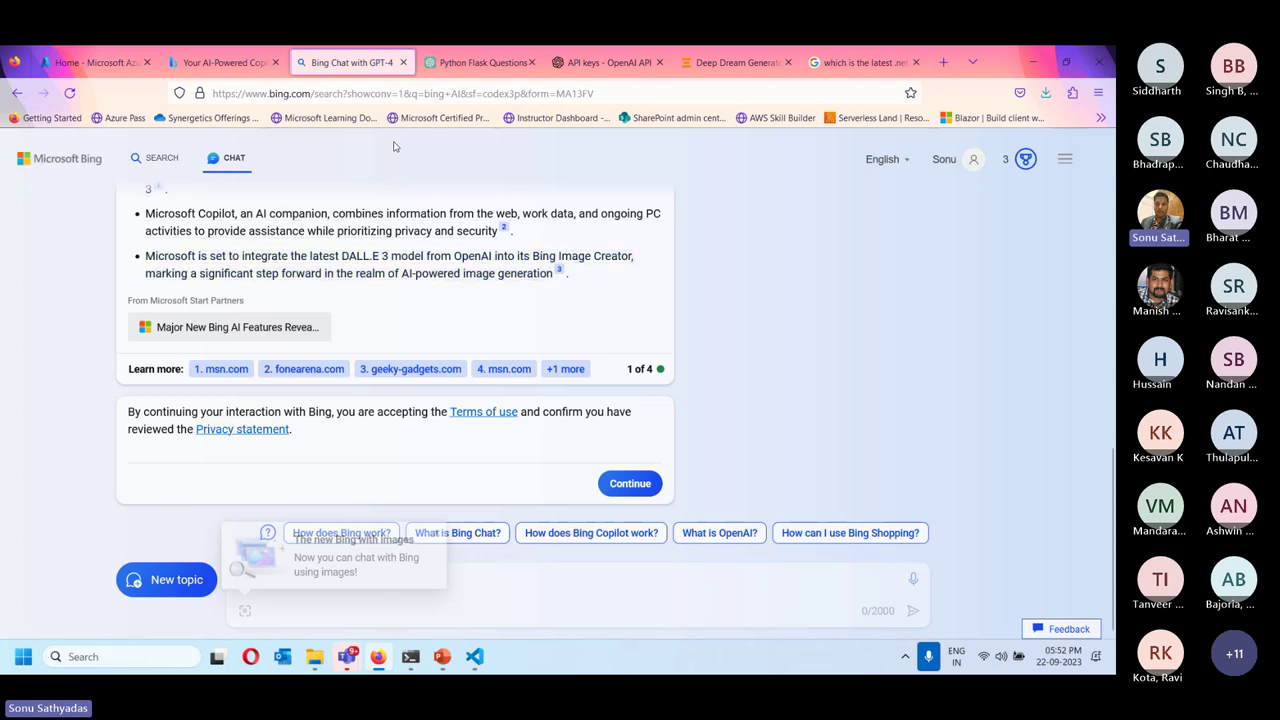
scroll(484, 342, "up", 2)
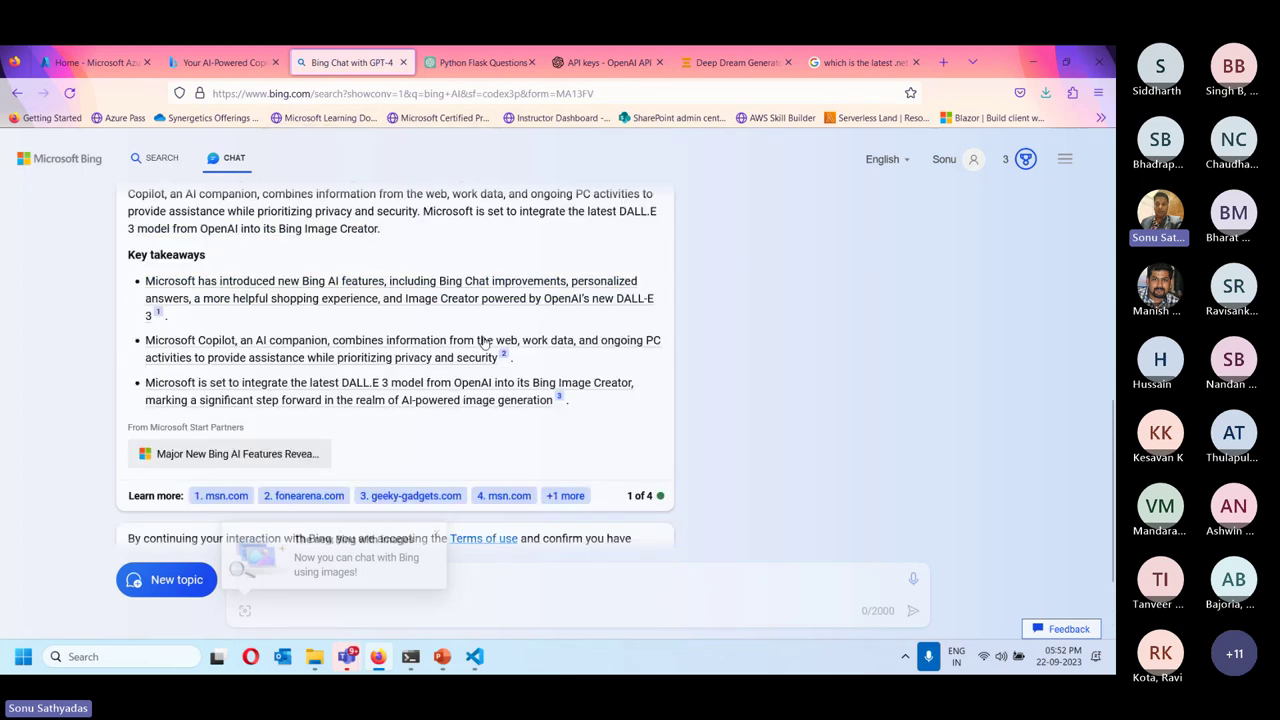
left_click_drag(217, 250, 276, 497)
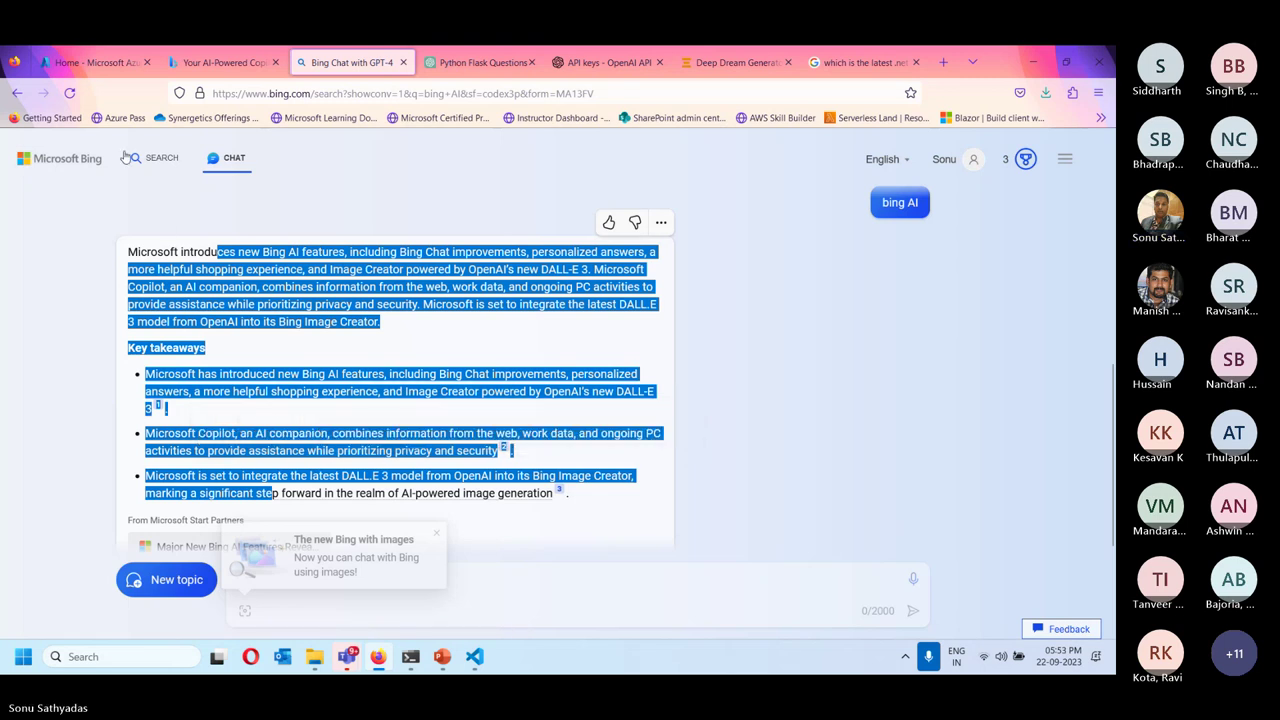
- In the Azure portal, search the resource marketplace for "open ai" and start creating an Azure OpenAI resource
left_click(92, 63)
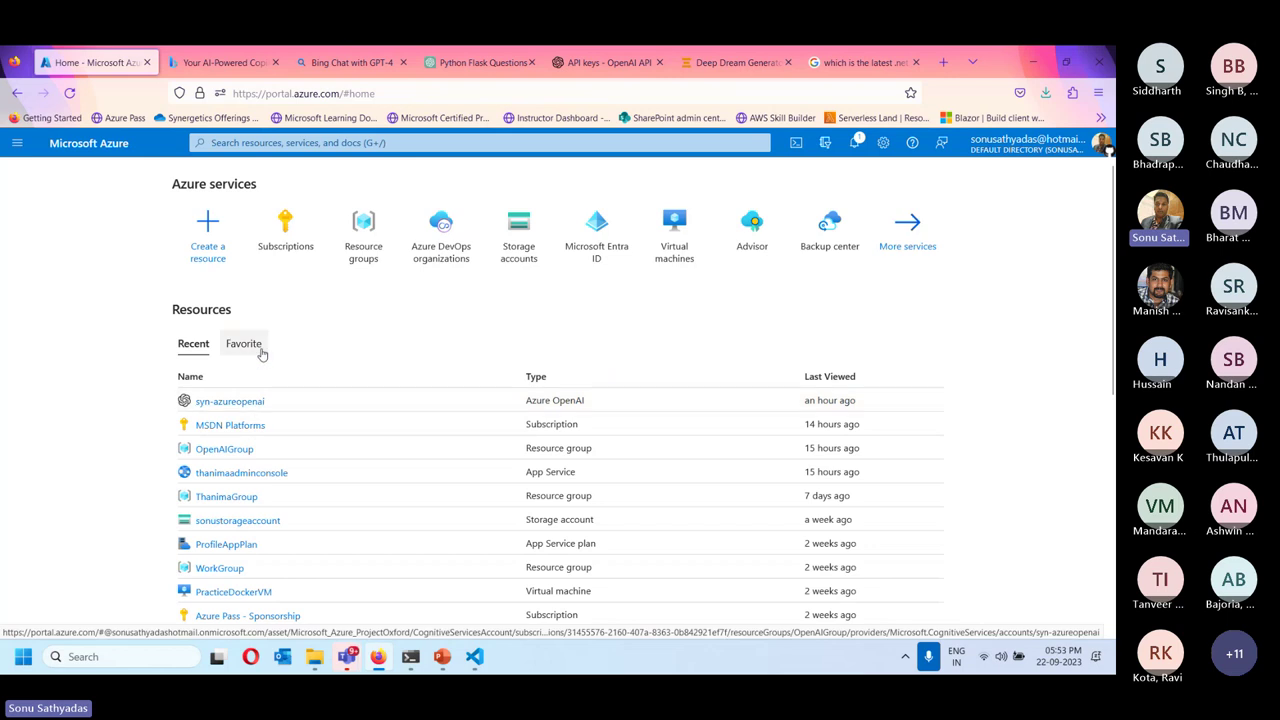
left_click(241, 266)
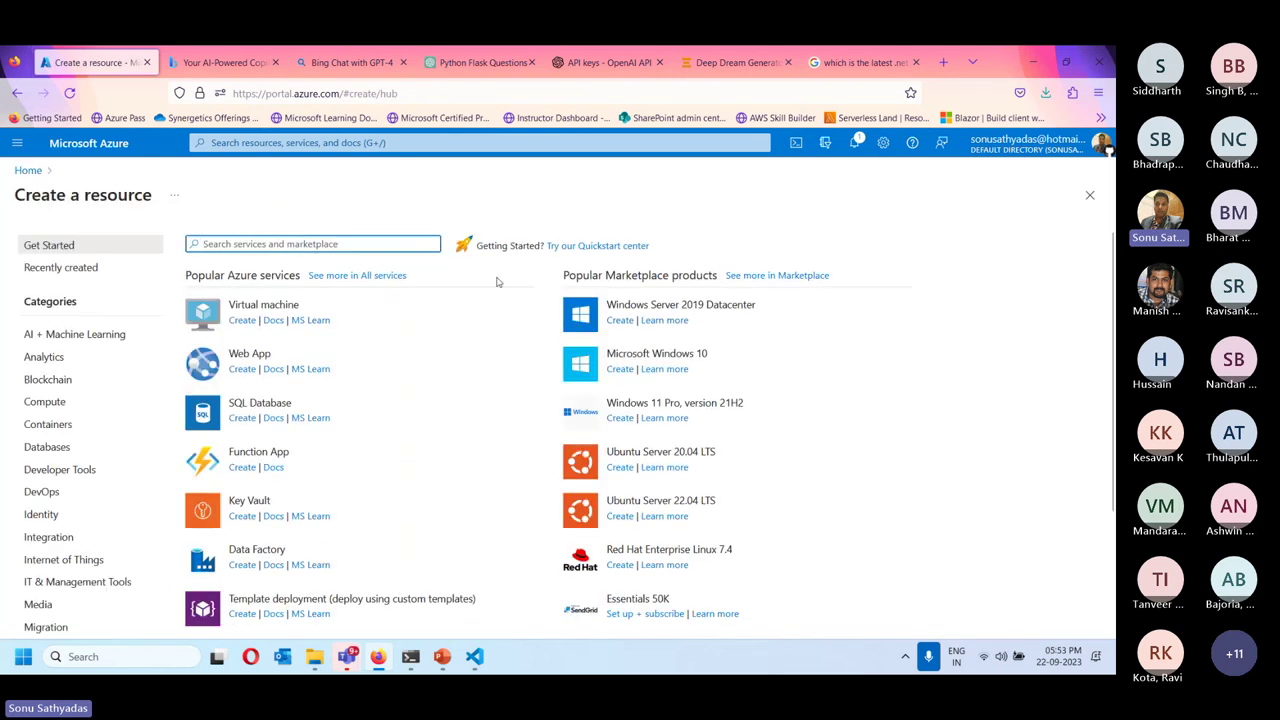
type("open ai")
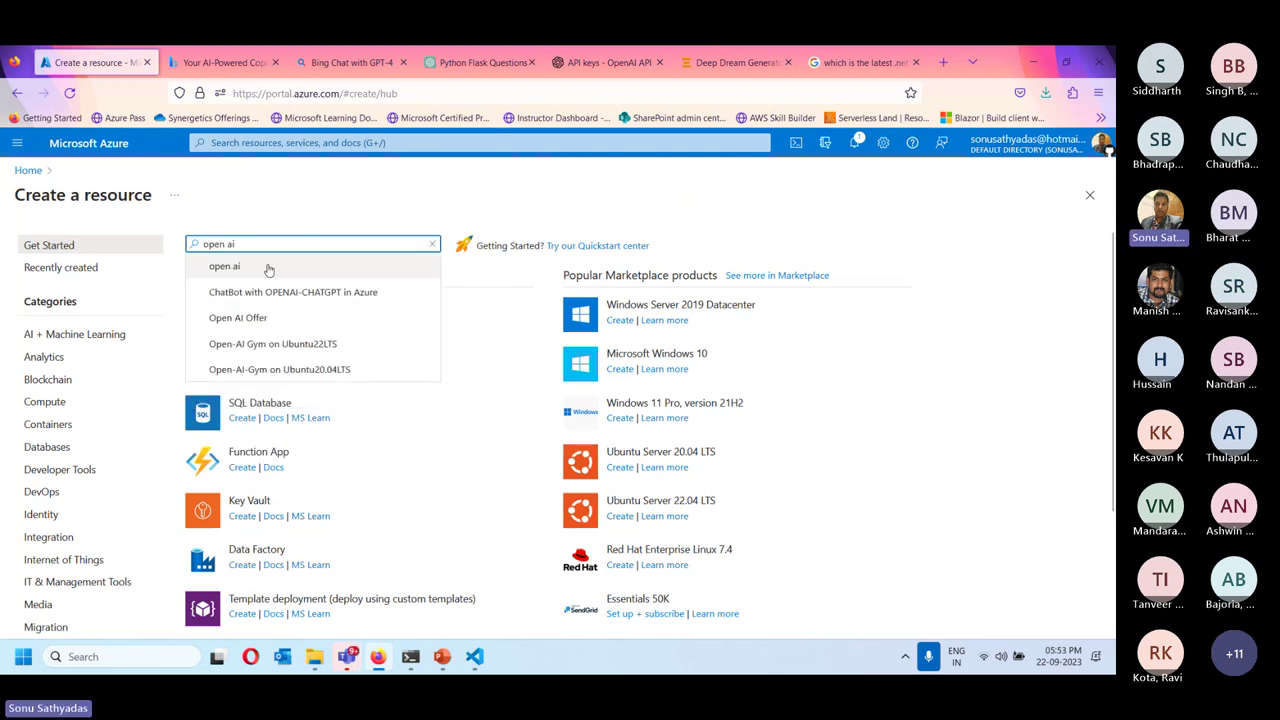
left_click(240, 268)
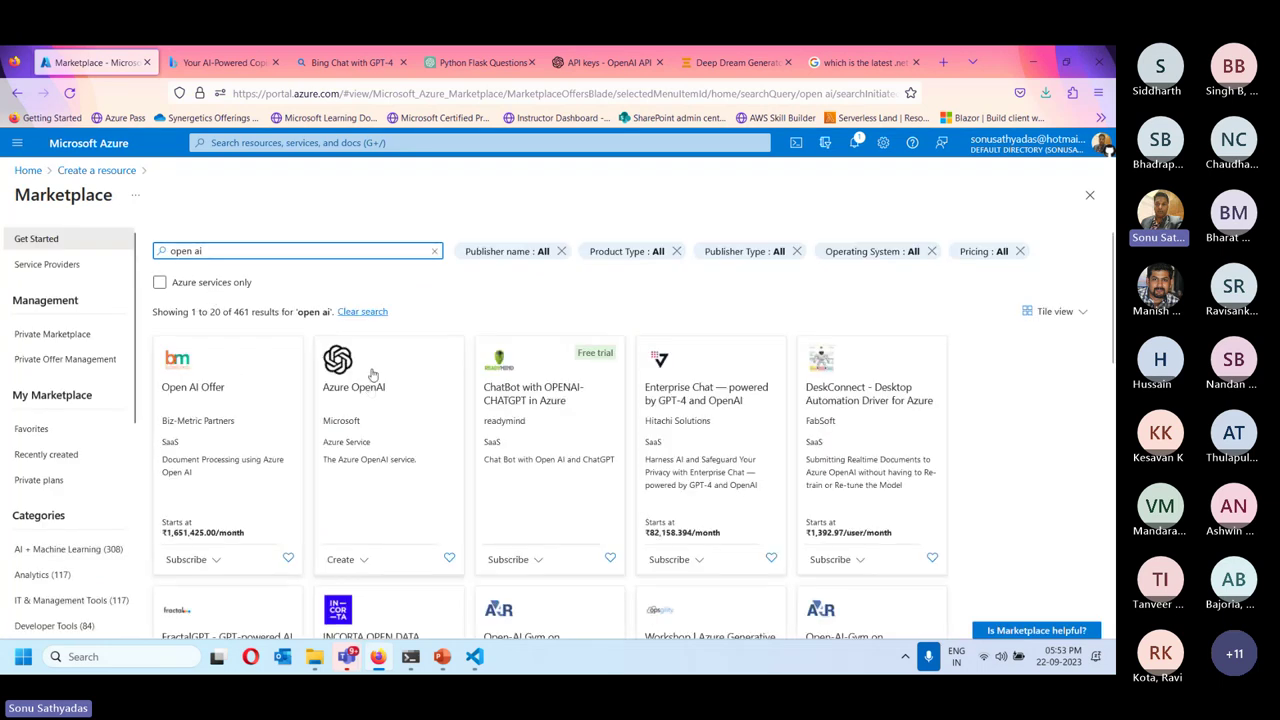
left_click(371, 370)
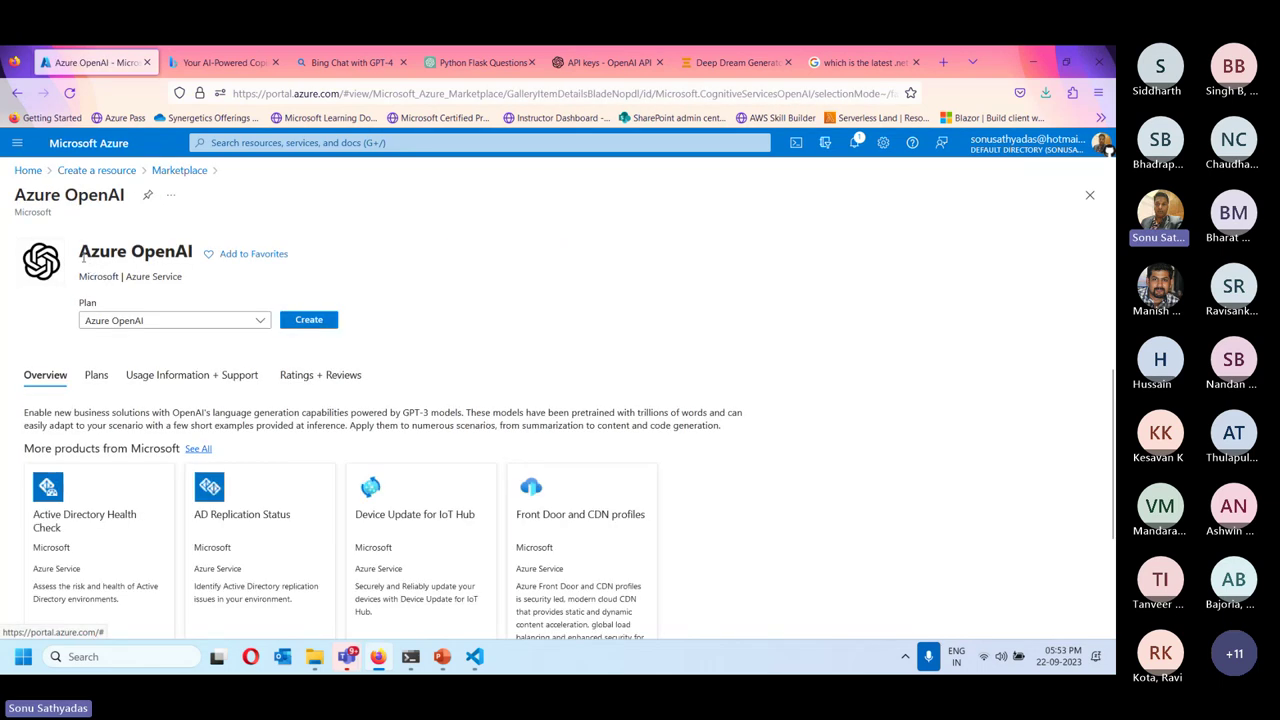
left_click_drag(80, 252, 196, 254)
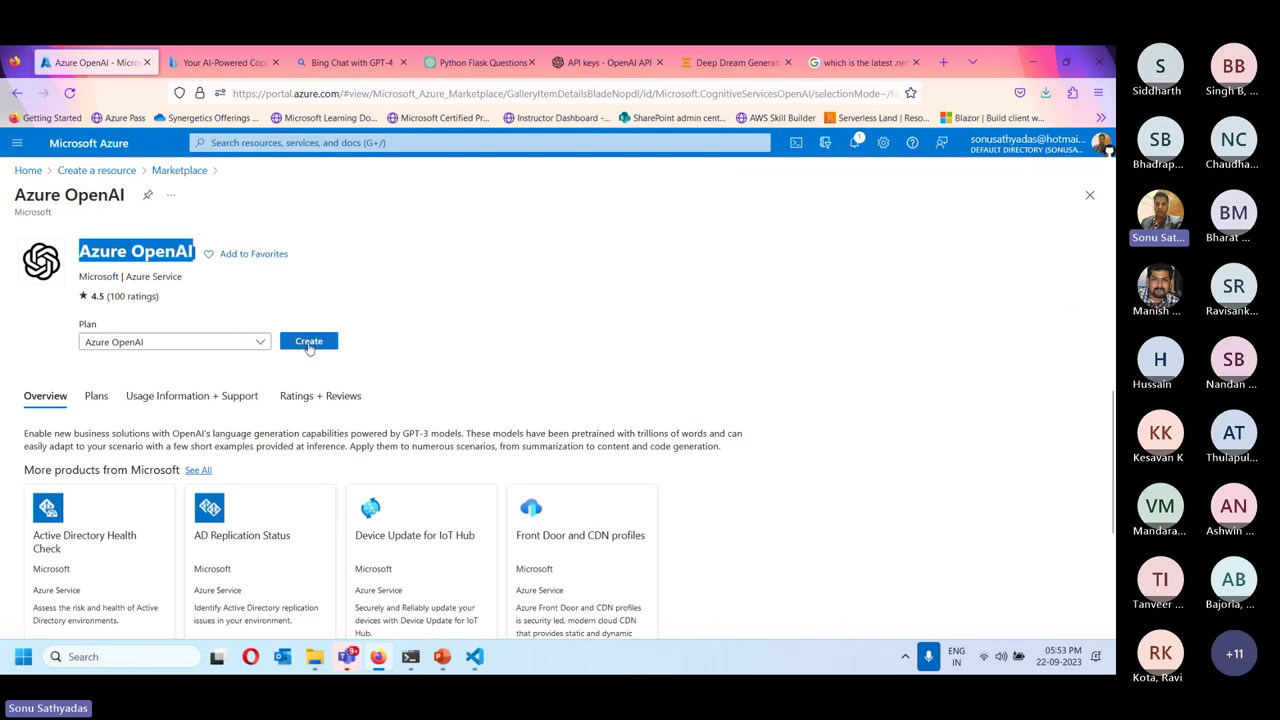
left_click(309, 347)
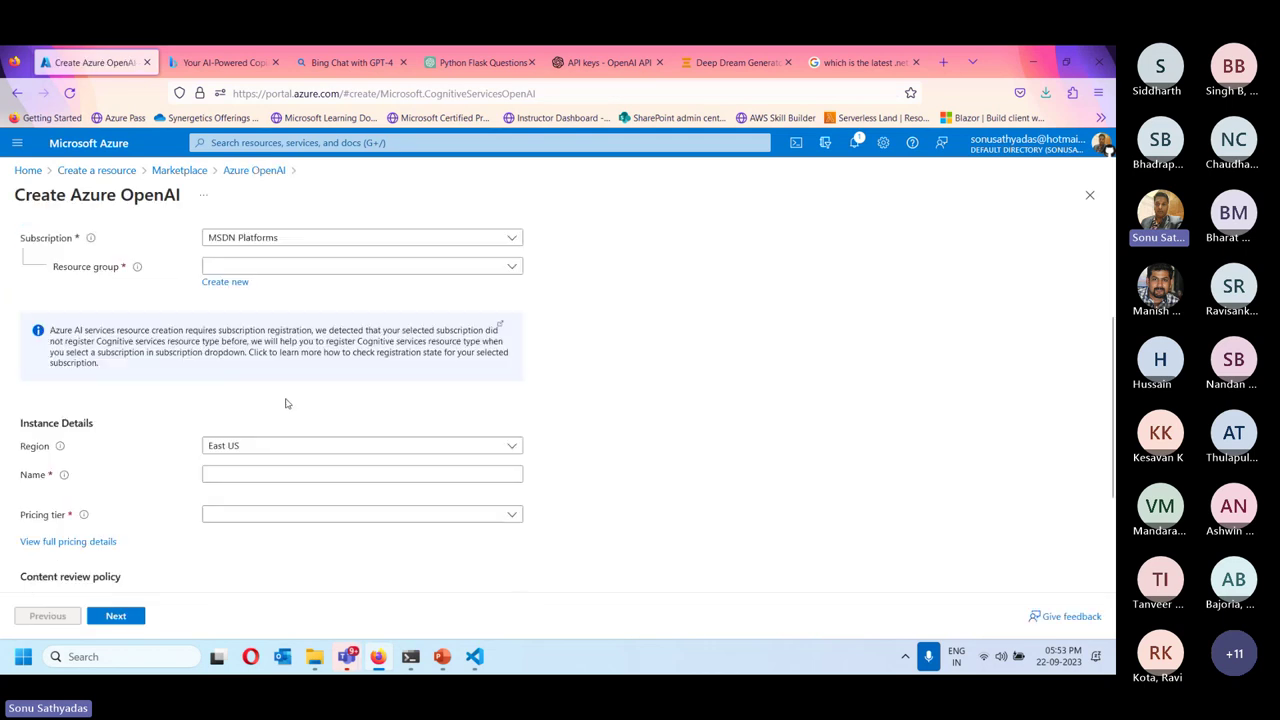
- Look through the available regions and set the new Azure OpenAI instance's pricing tier to Standard S0
scroll(234, 246, "down", 2)
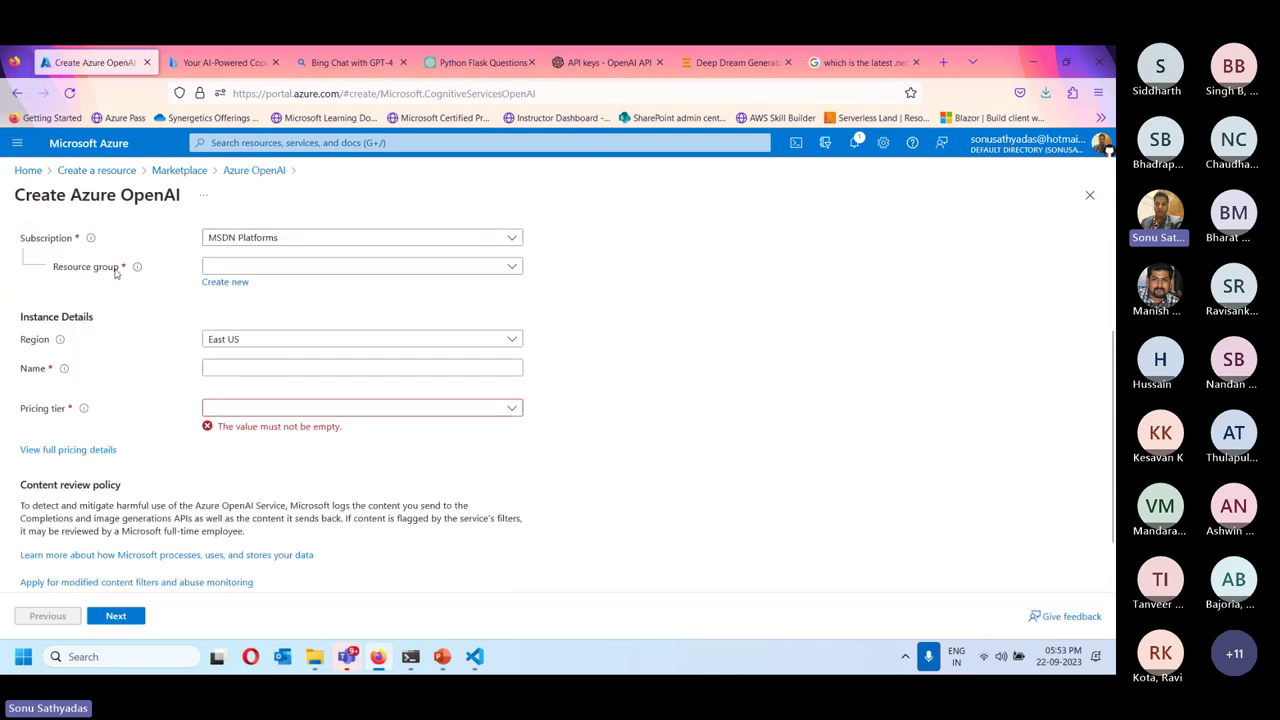
left_click(270, 343)
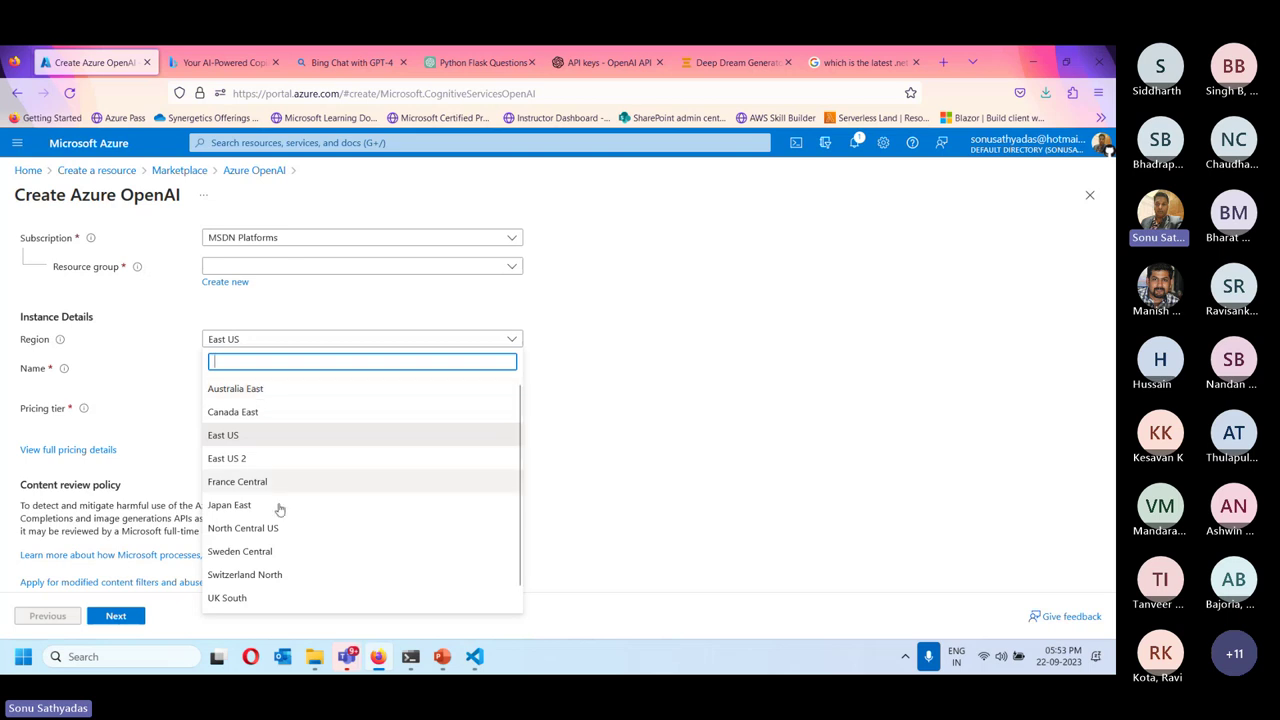
left_click(614, 489)
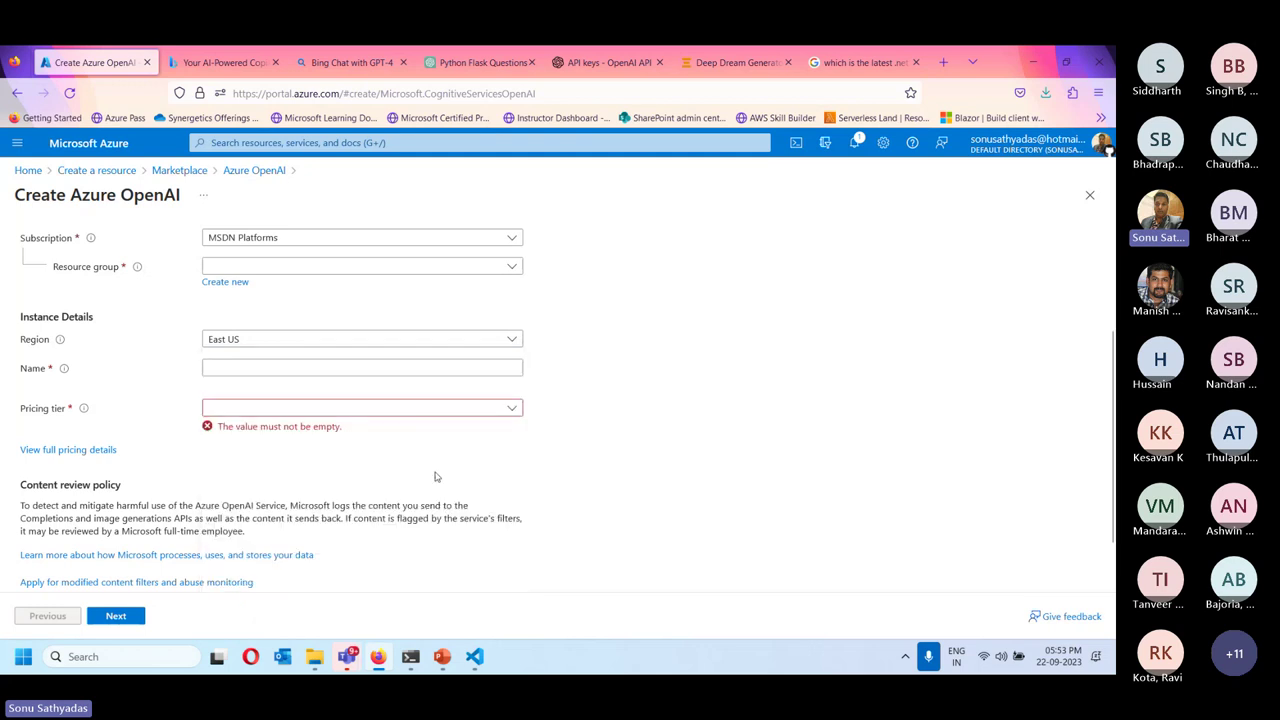
left_click(229, 410)
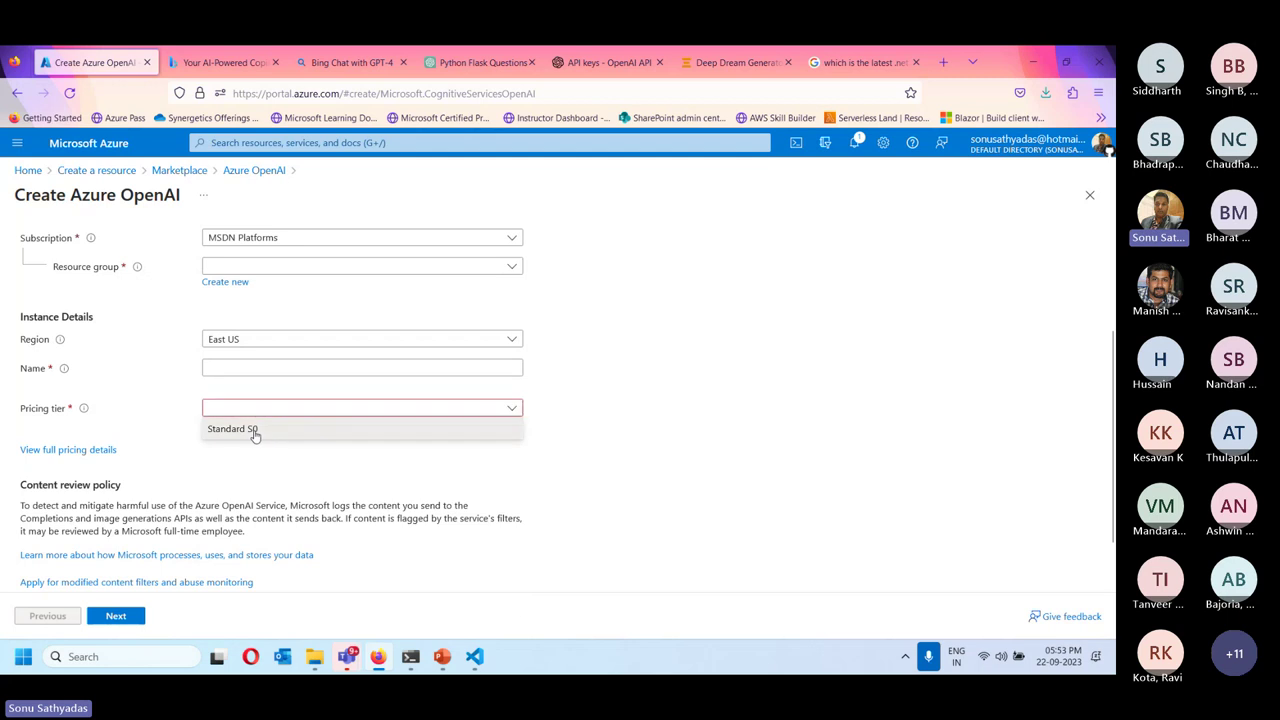
left_click(252, 432)
left_click(248, 372)
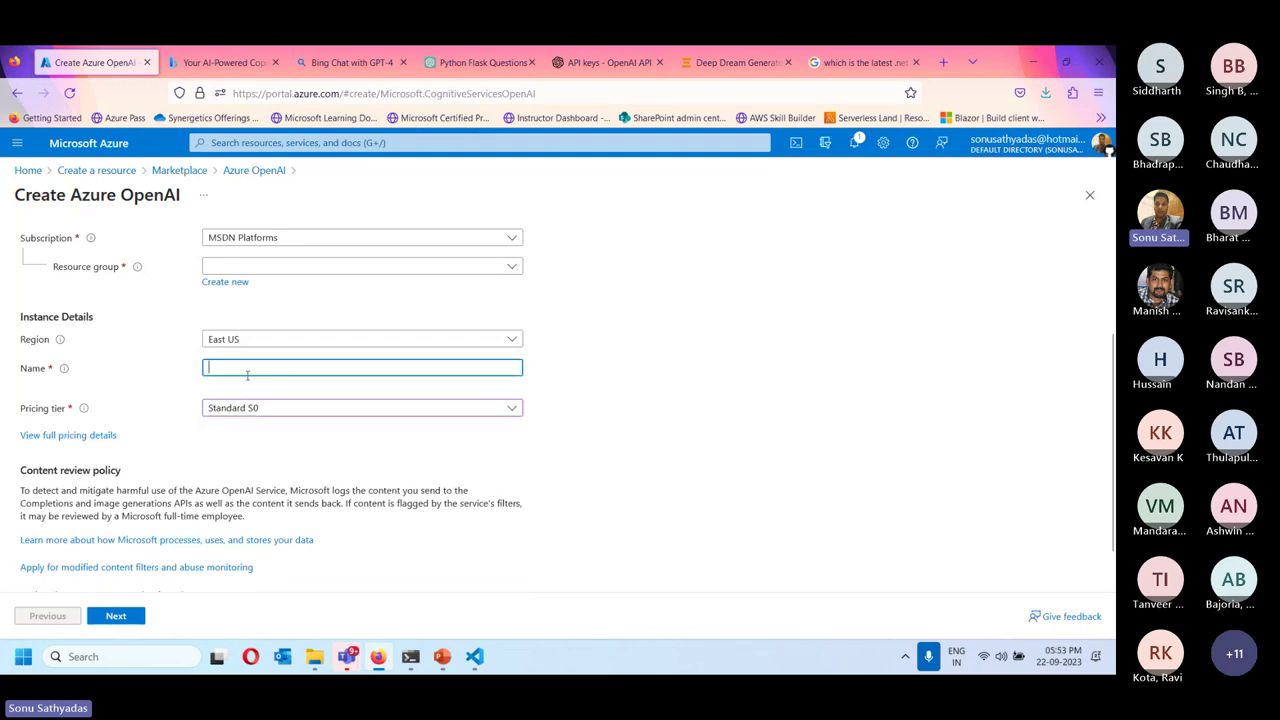
left_click(122, 618)
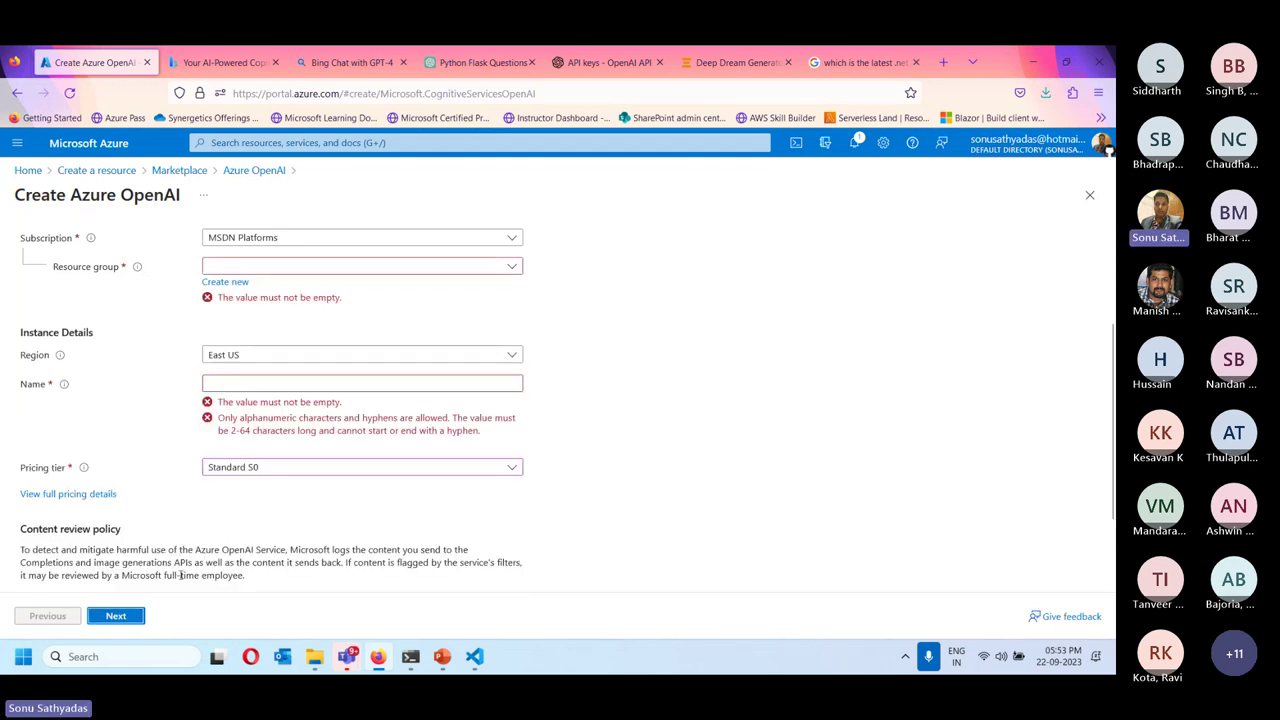
- Complete the basics with resource group OpenAIGroup and instance name demo0485757, and continue to the network settings
left_click(252, 268)
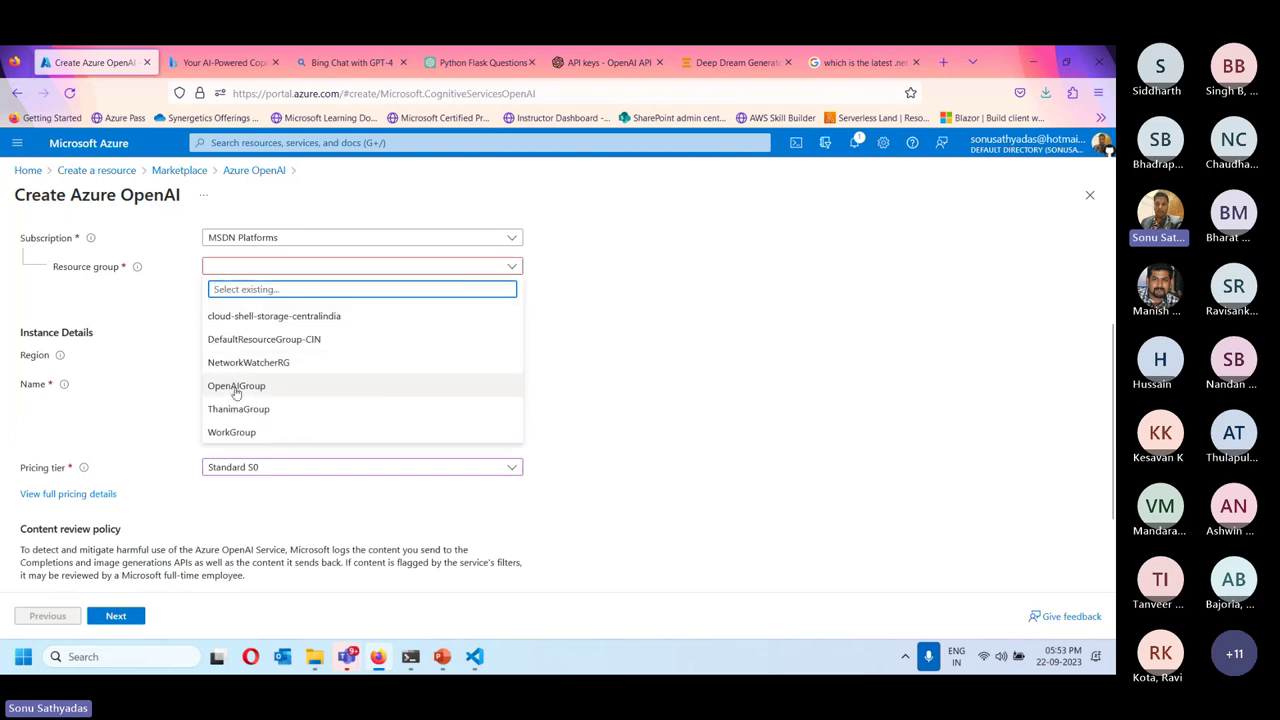
left_click(236, 389)
left_click(268, 371)
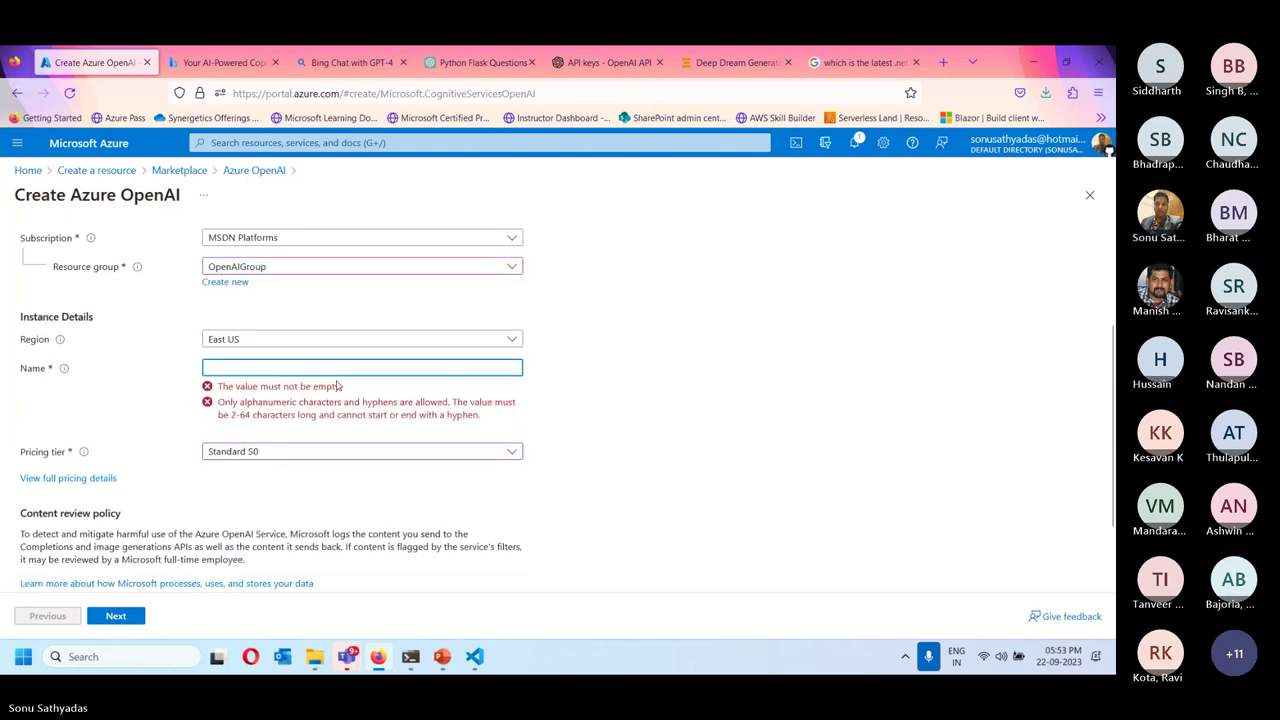
type("demo0485757")
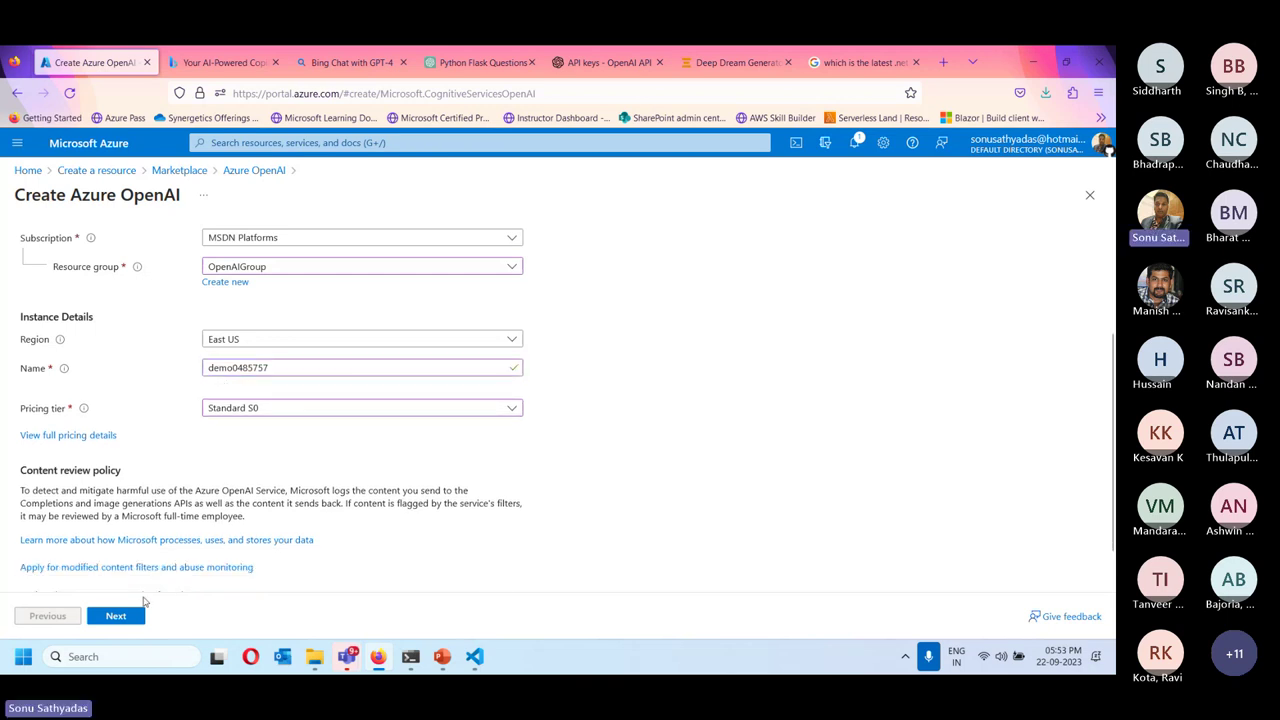
left_click(116, 616)
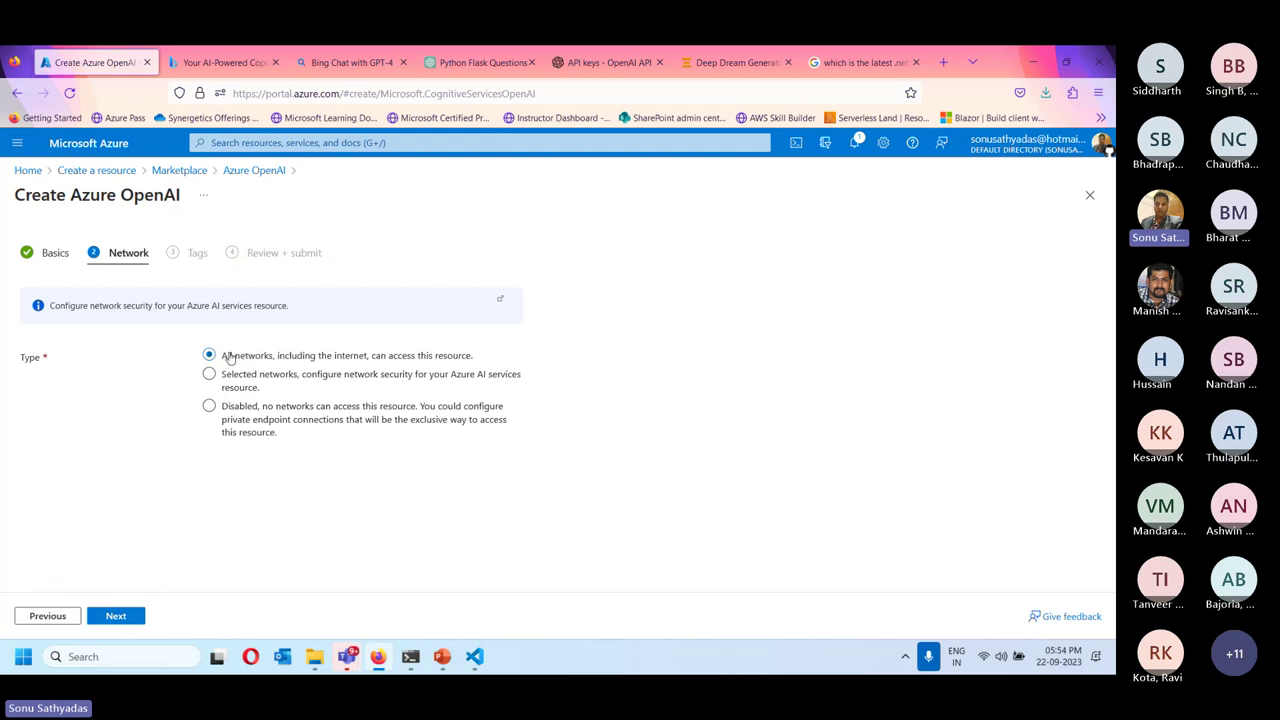
- Compare the all-networks and selected-networks access types, and discard the new Azure OpenAI resource form
left_click_drag(228, 359, 460, 366)
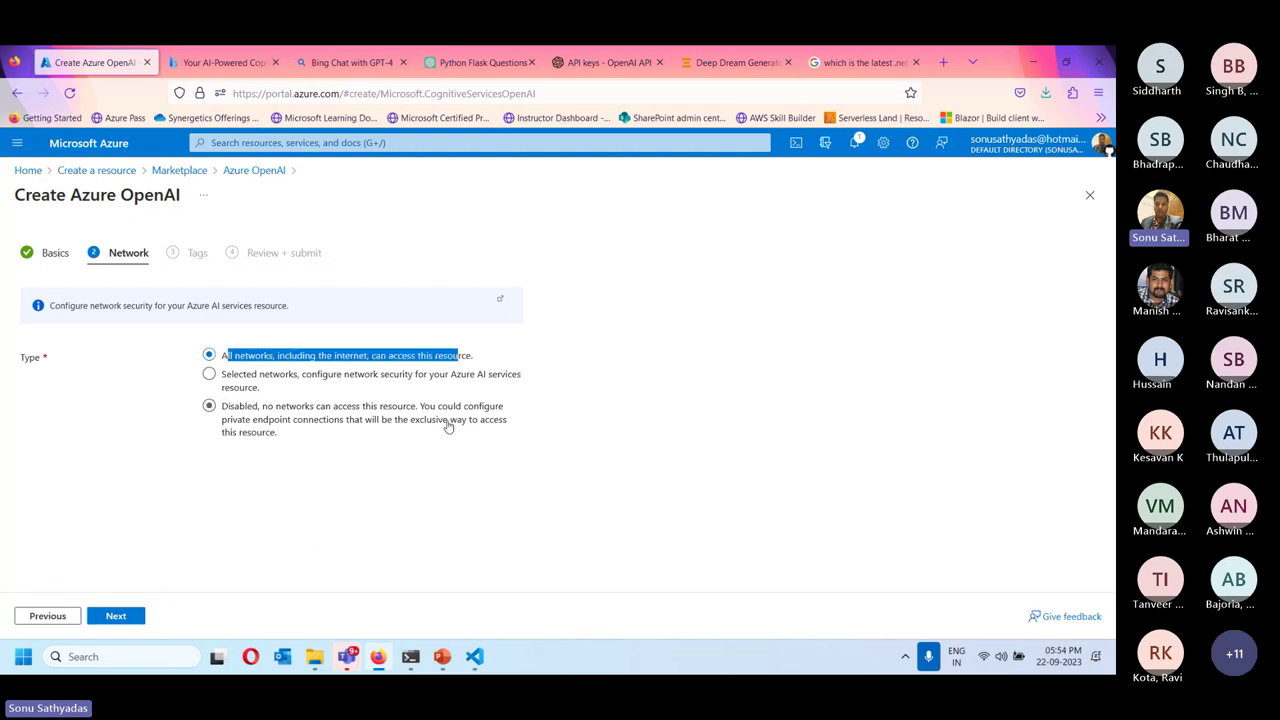
left_click(240, 359)
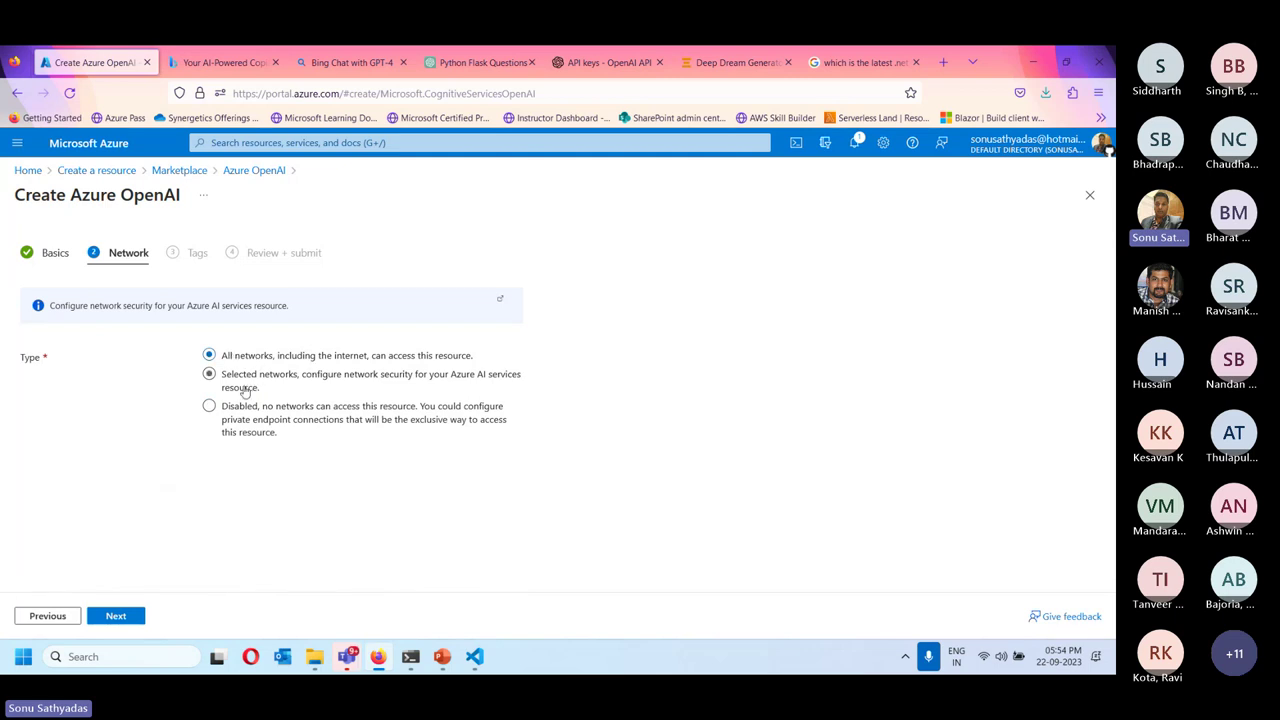
left_click(240, 380)
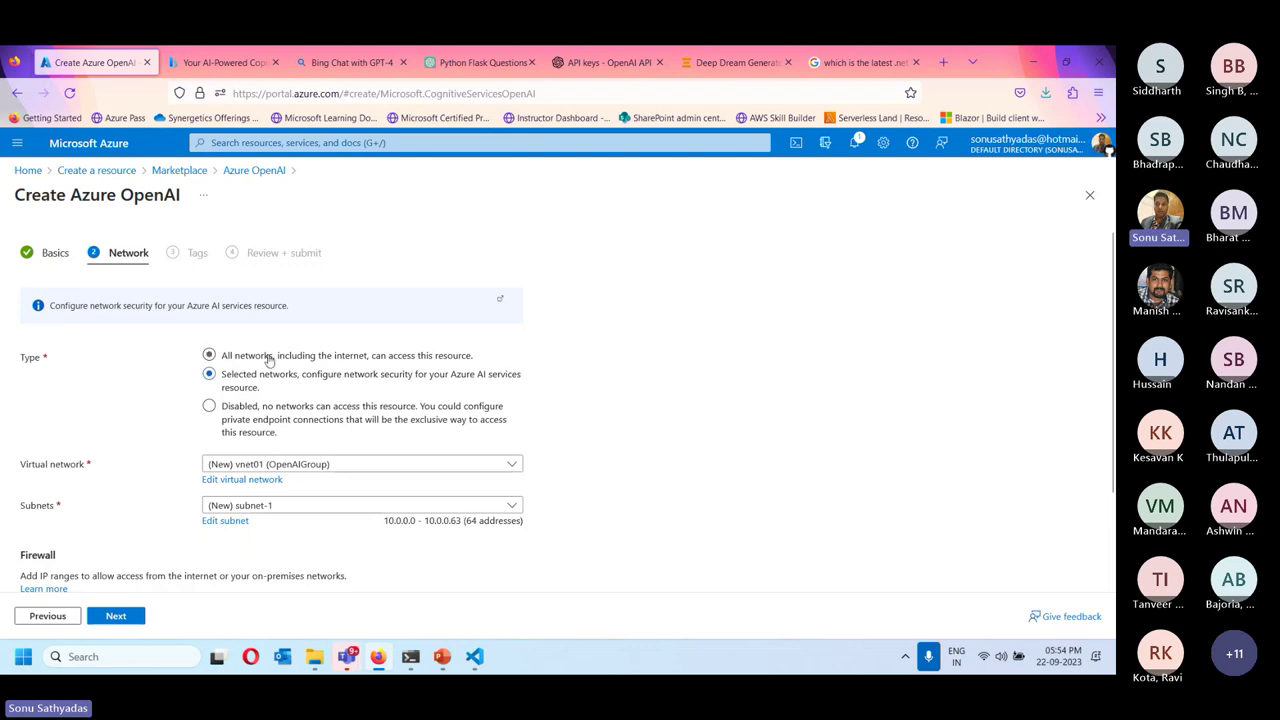
left_click(268, 357)
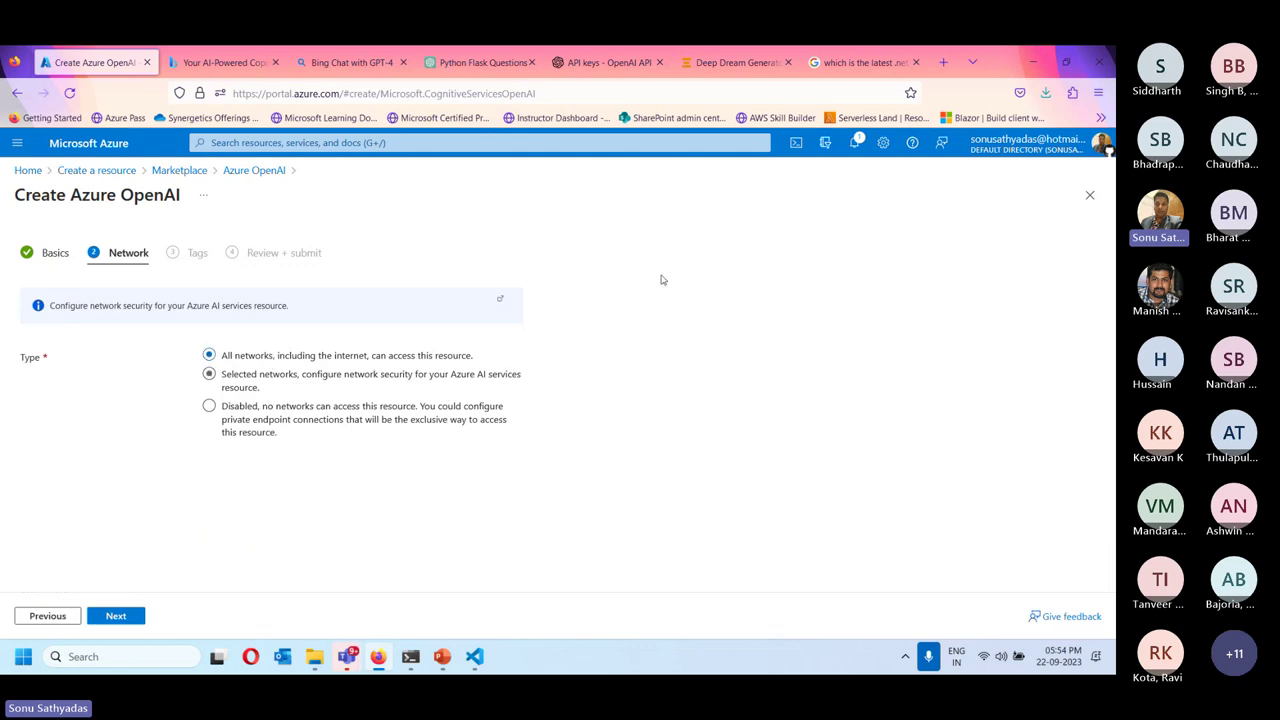
left_click(1095, 196)
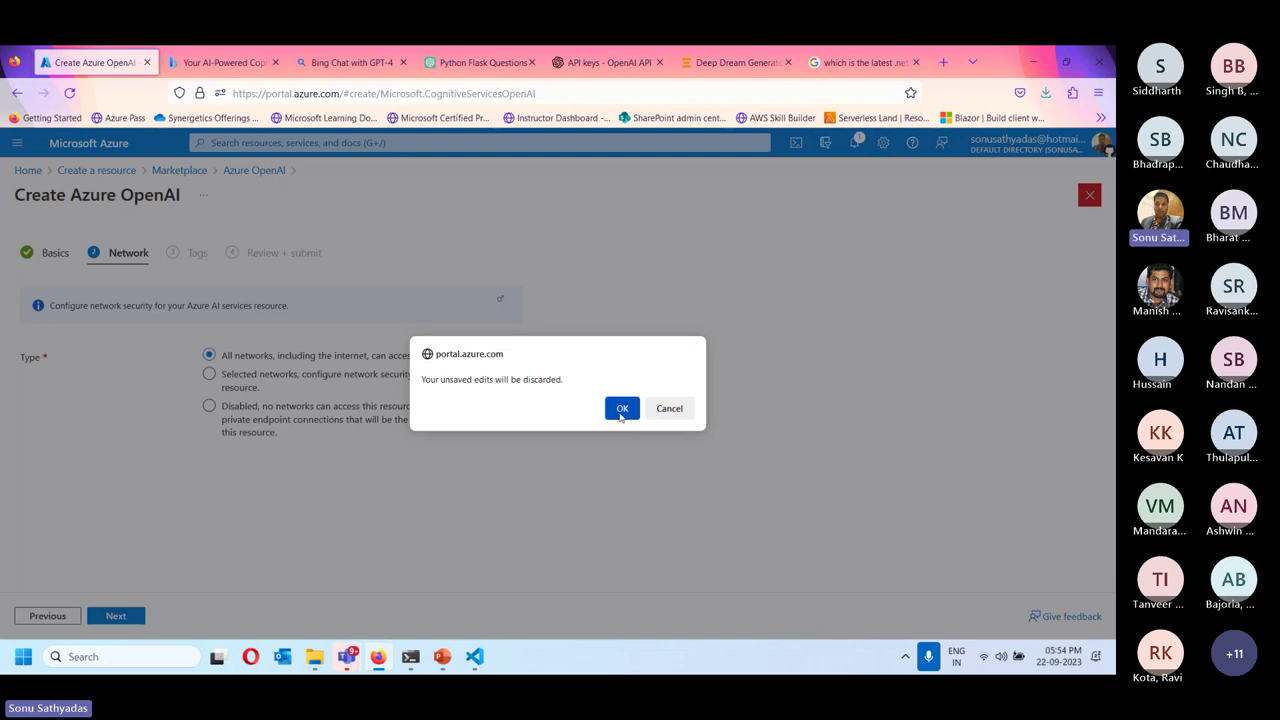
left_click(621, 409)
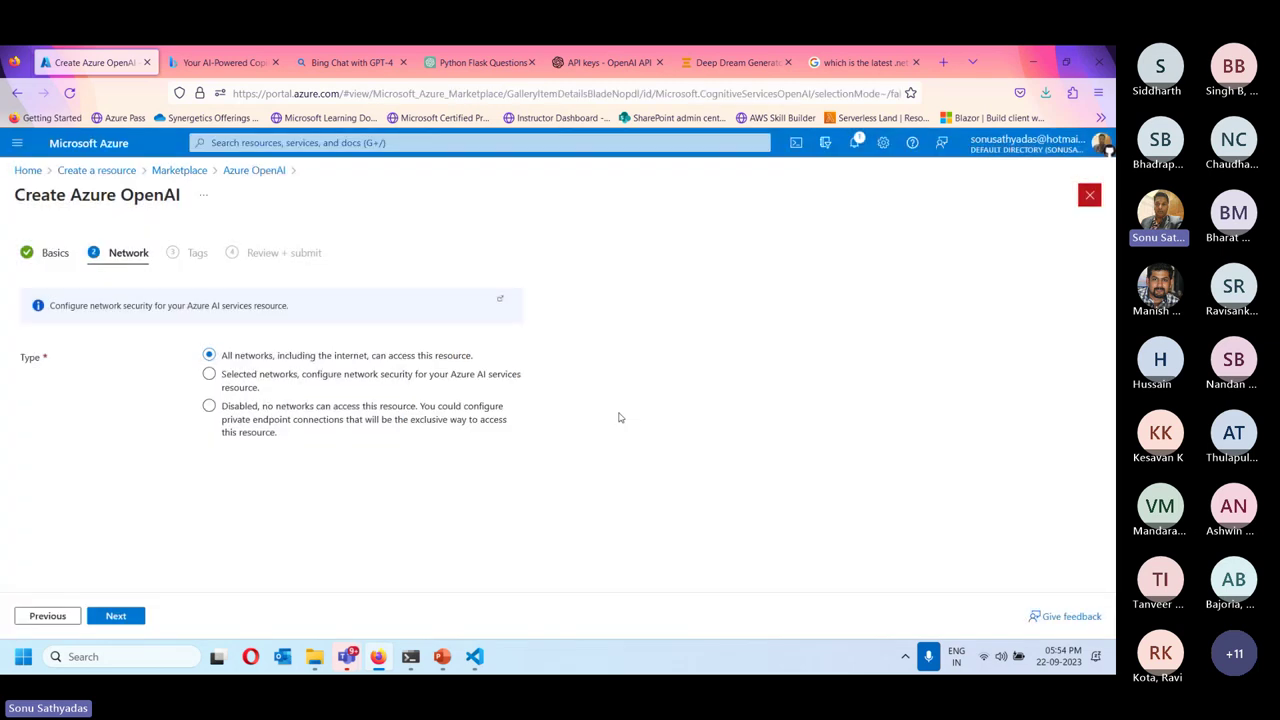
- View the Keys and Endpoint page of the syn-azureopenai resource, and launch Azure OpenAI Studio from its overview
left_click(28, 170)
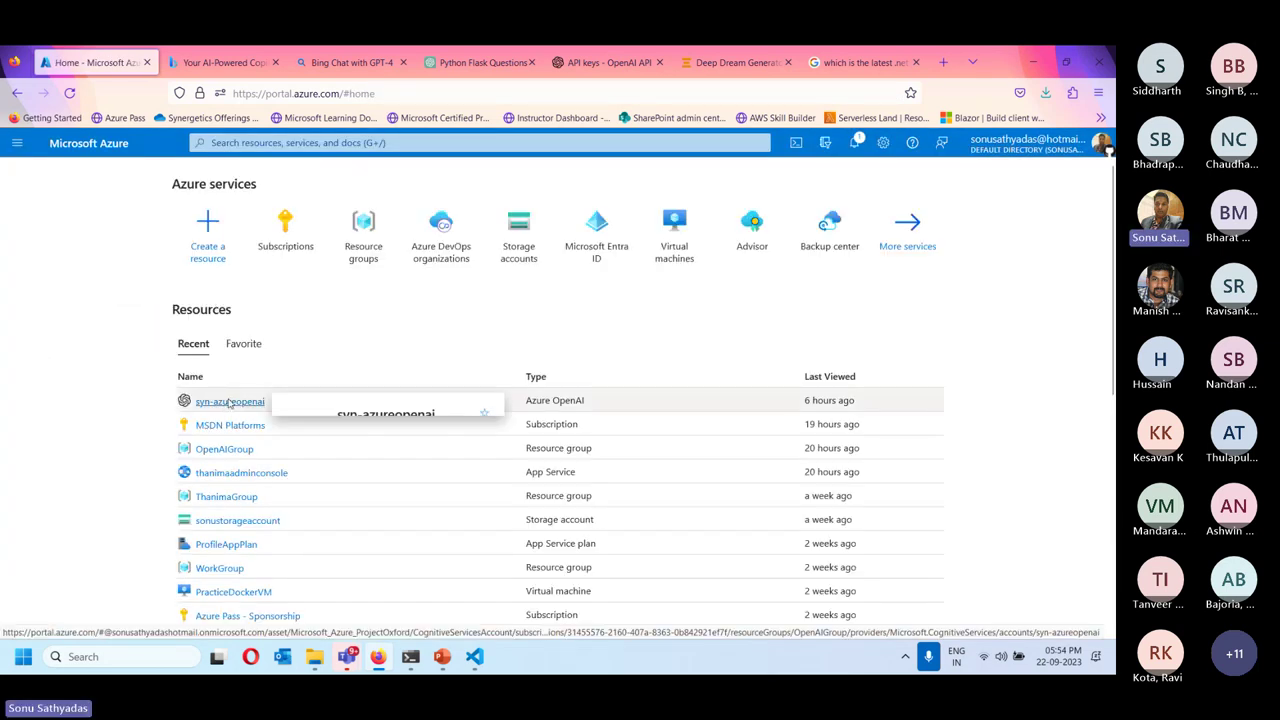
left_click(232, 401)
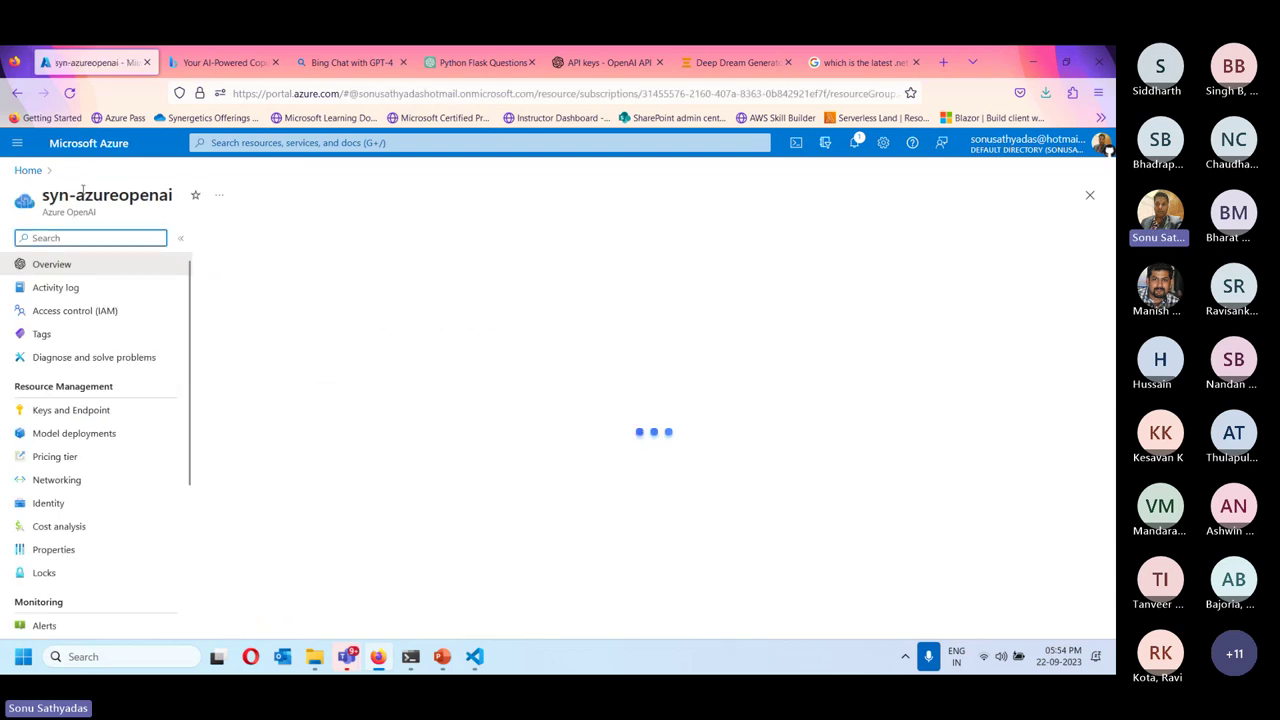
left_click(82, 416)
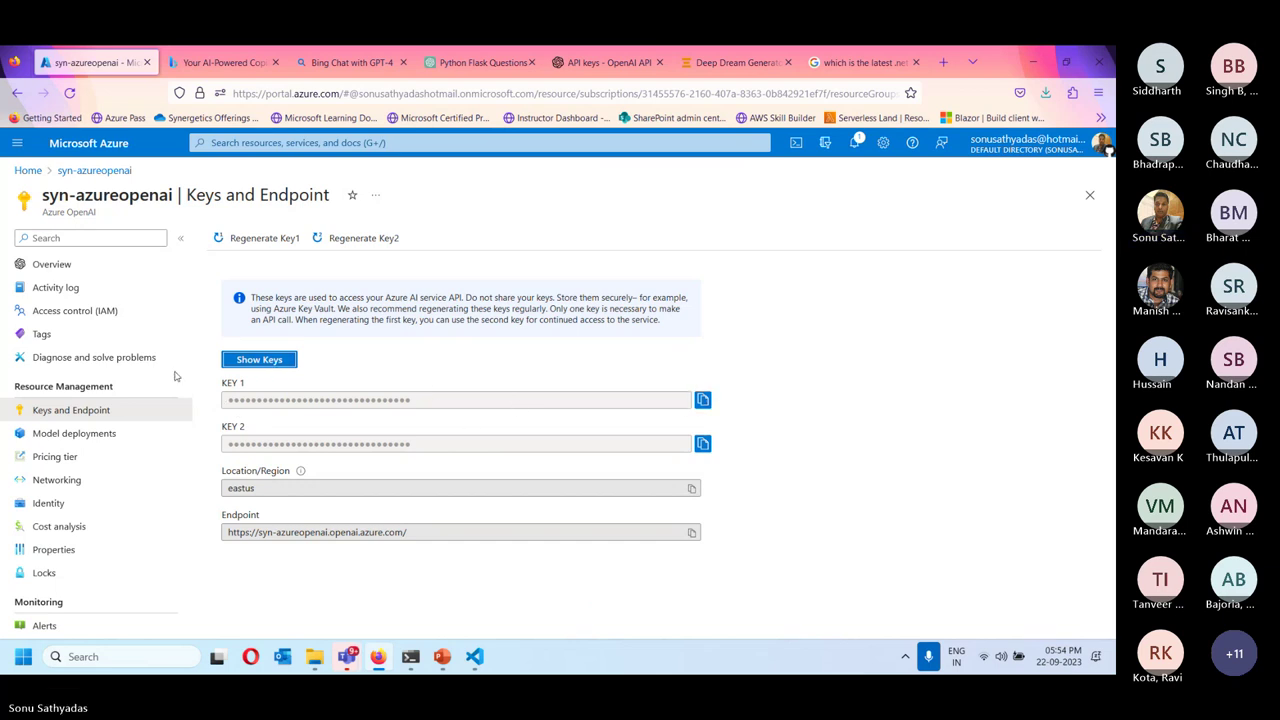
left_click(43, 262)
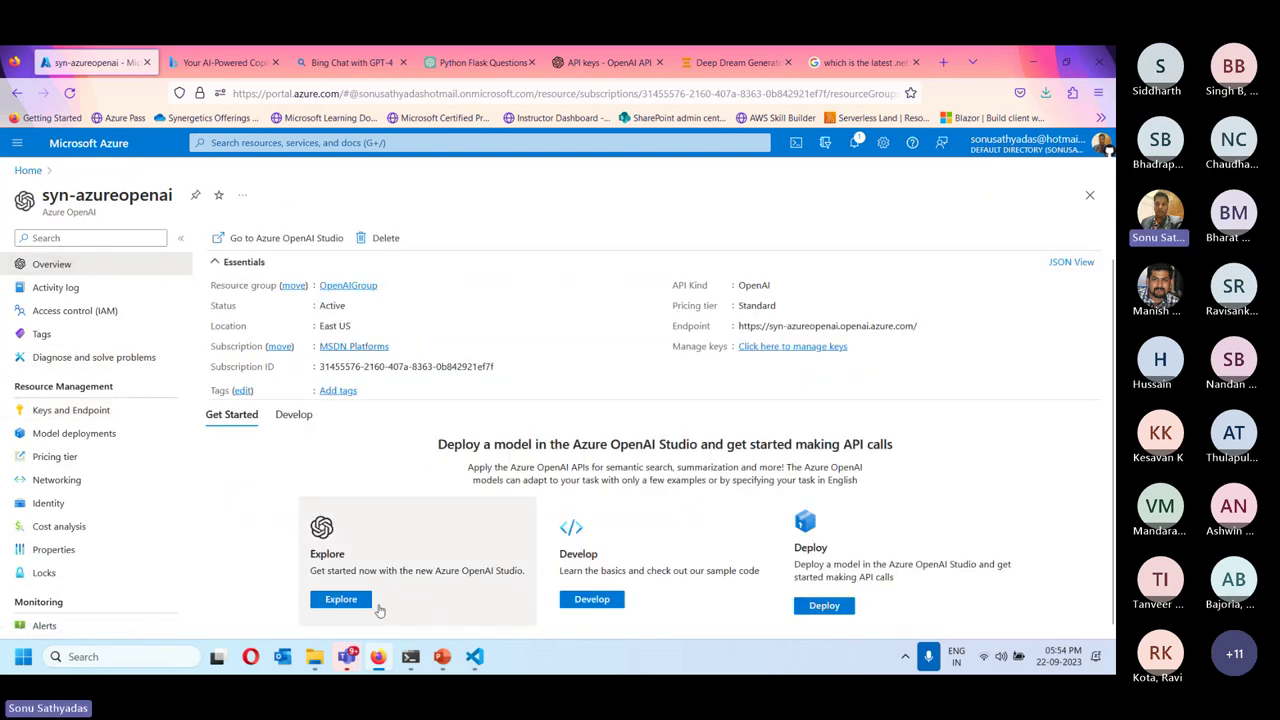
left_click(352, 601)
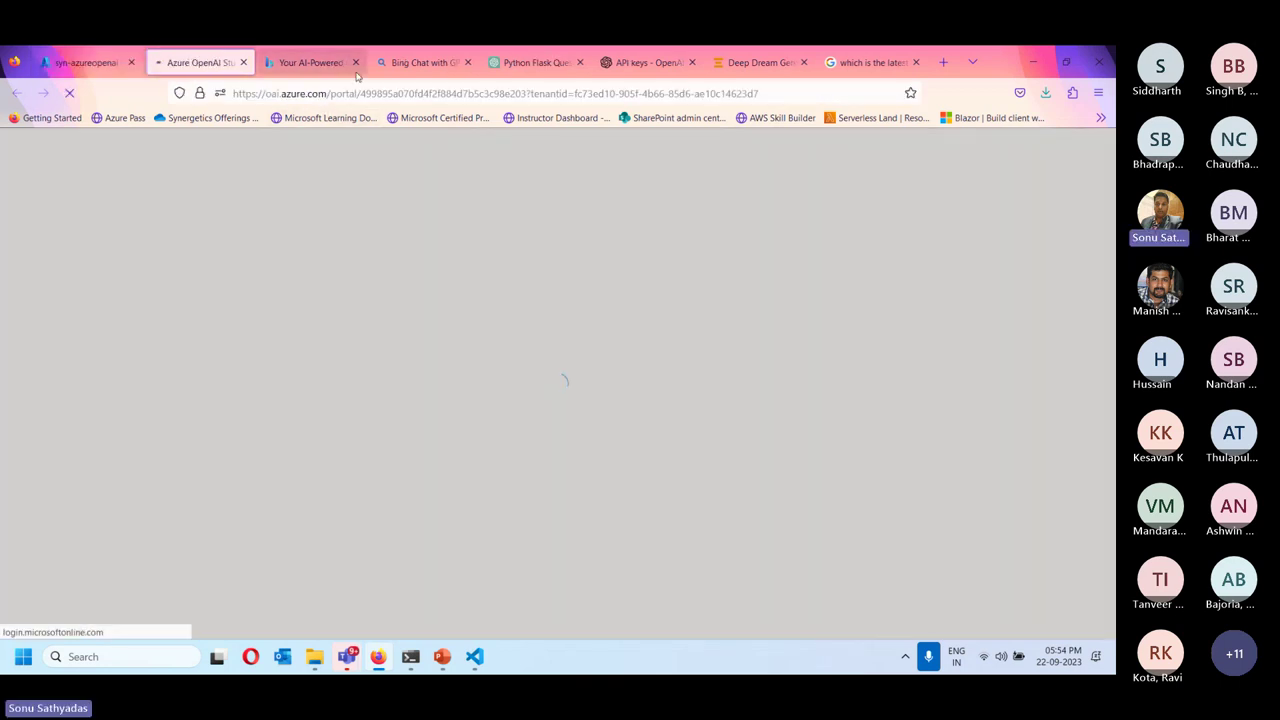
- Close the Bing, OpenAI API keys, Deep Dream Generator and Google search tabs, and open the DALL·E playground in Azure OpenAI Studio
left_click(356, 63)
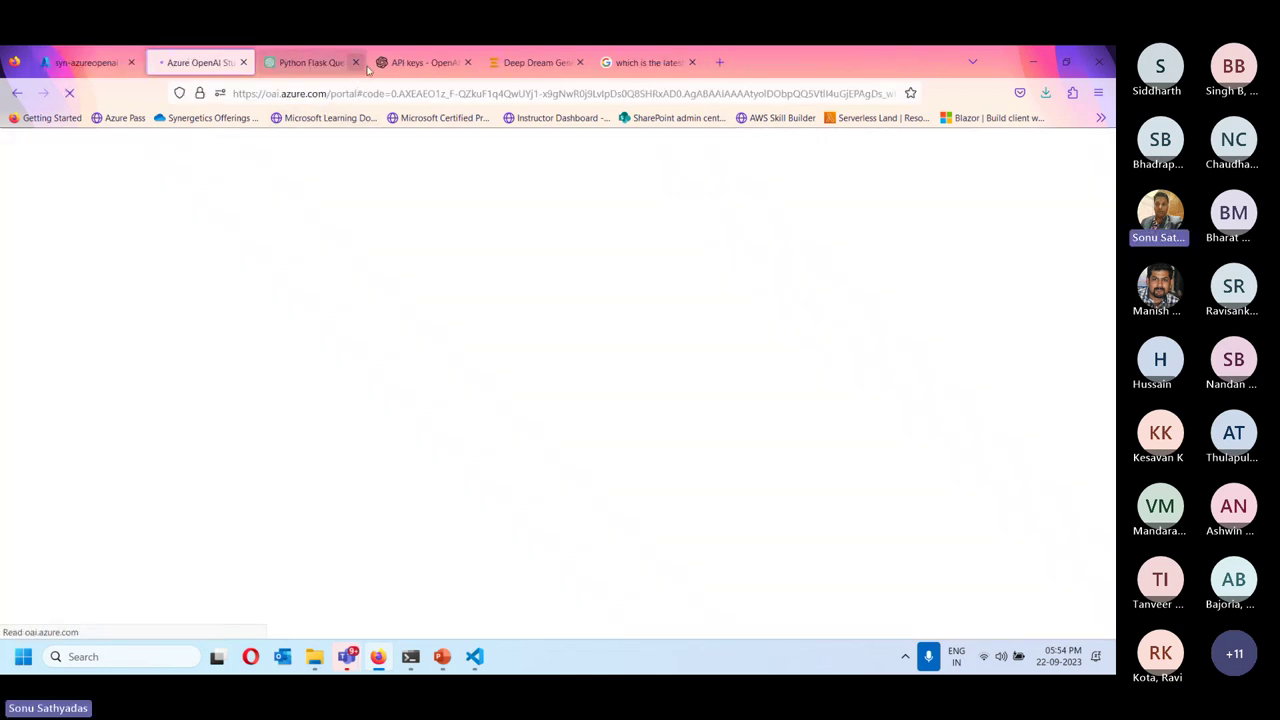
left_click(356, 63)
left_click(467, 63)
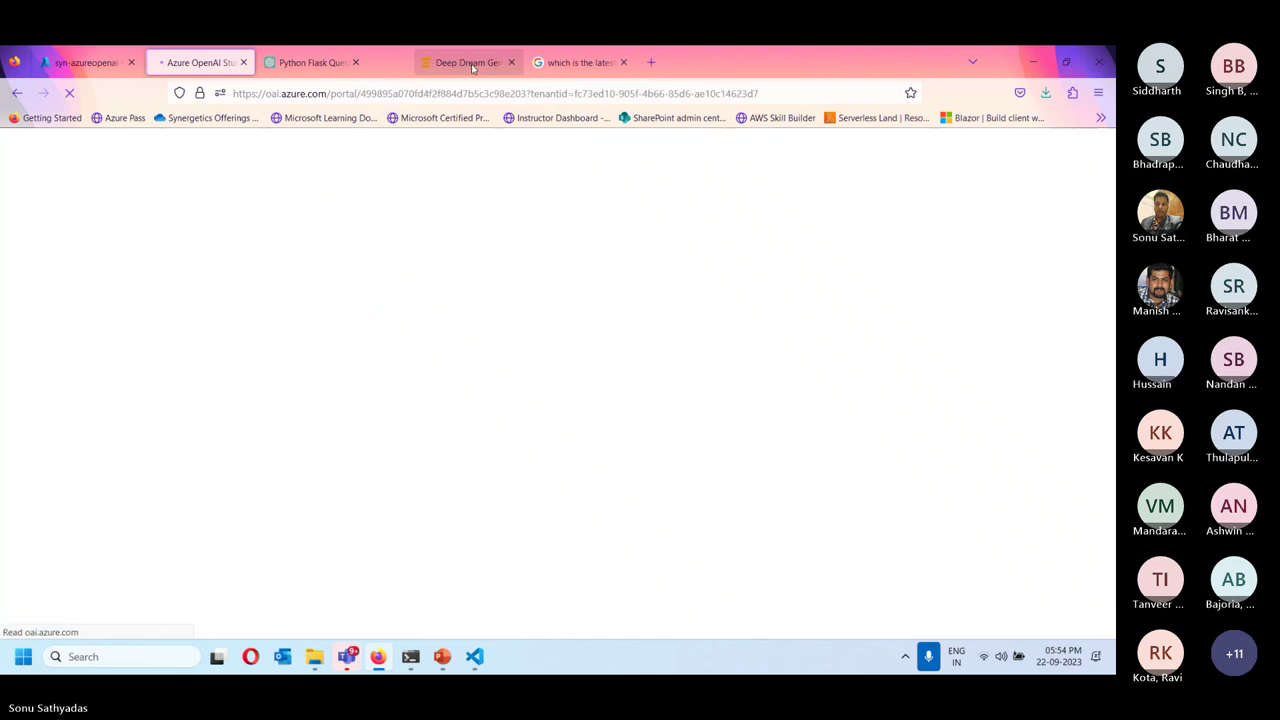
left_click(469, 63)
left_click(469, 63)
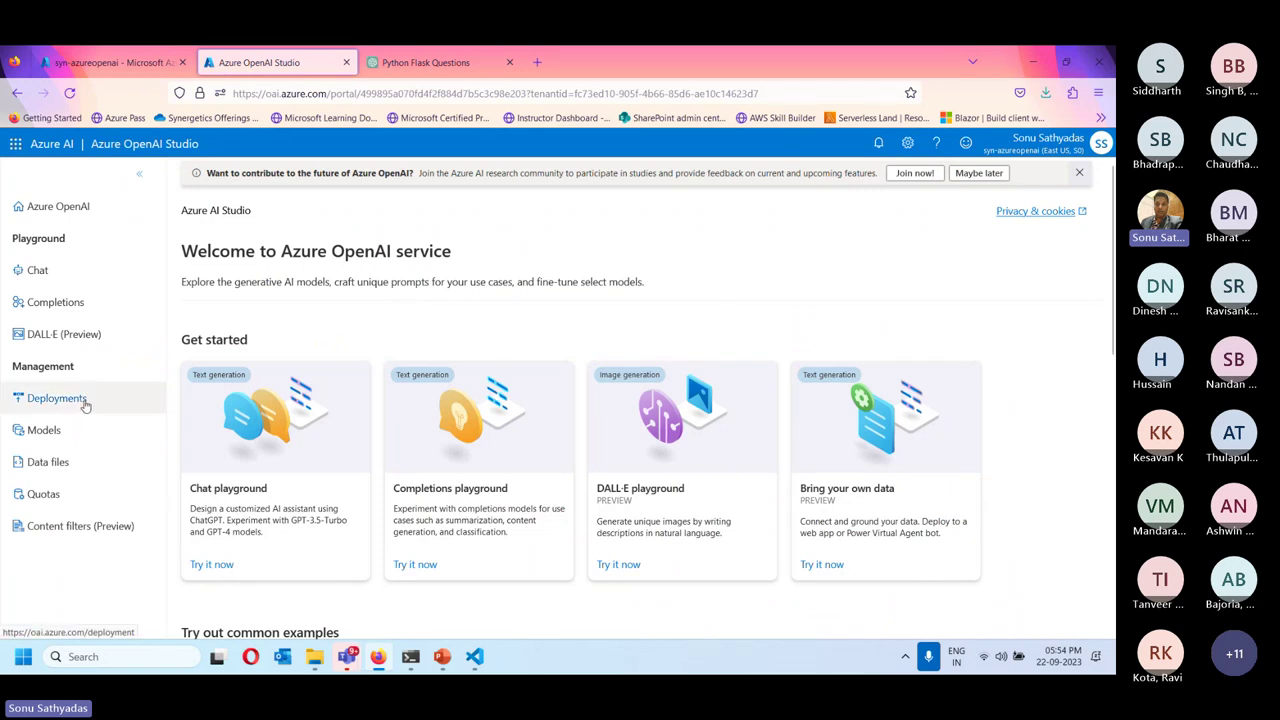
left_click(46, 339)
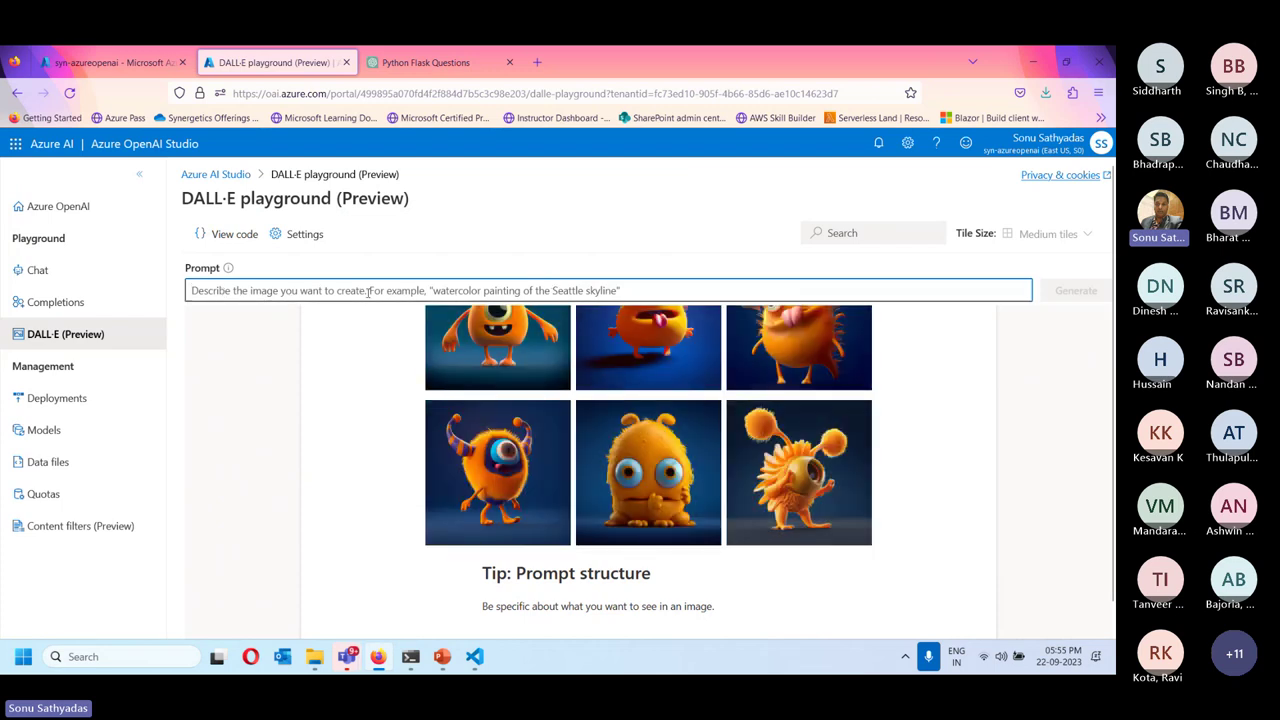
- Generate a DALL·E image from the prompt "generate an image of cat and dog on the table"
type("generate an image of cat and dog on th")
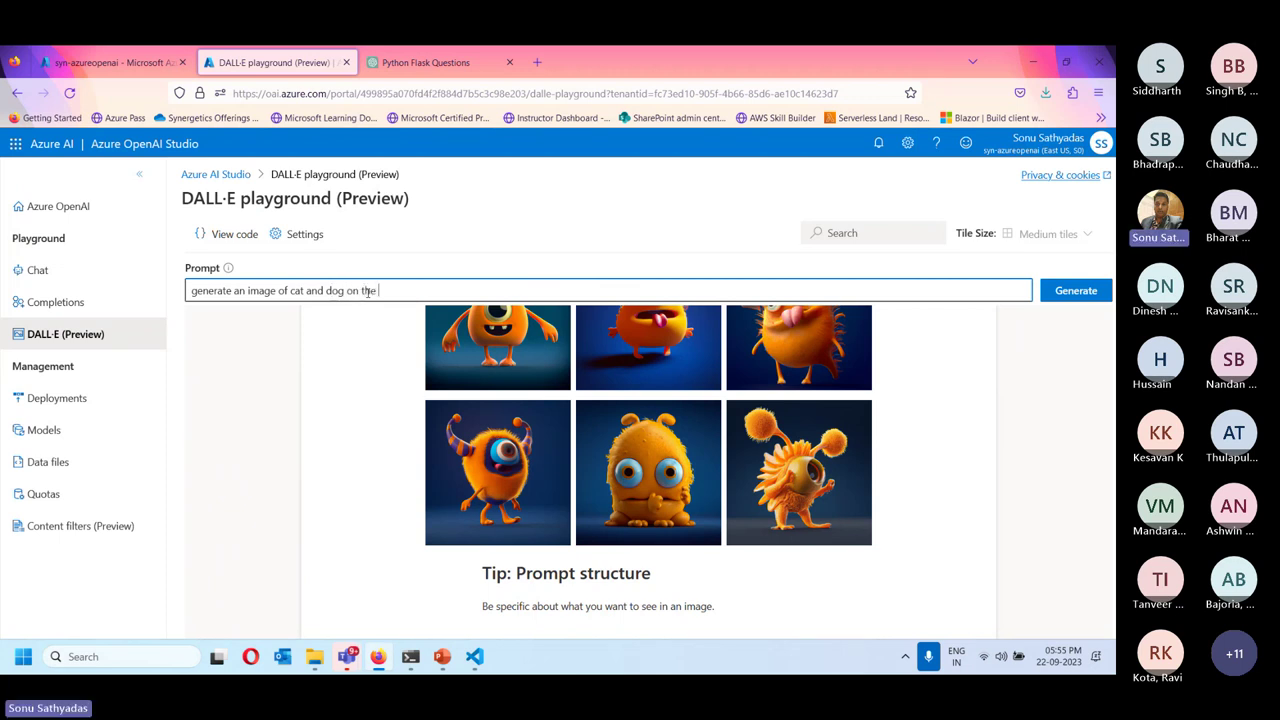
type("e")
key("Return")
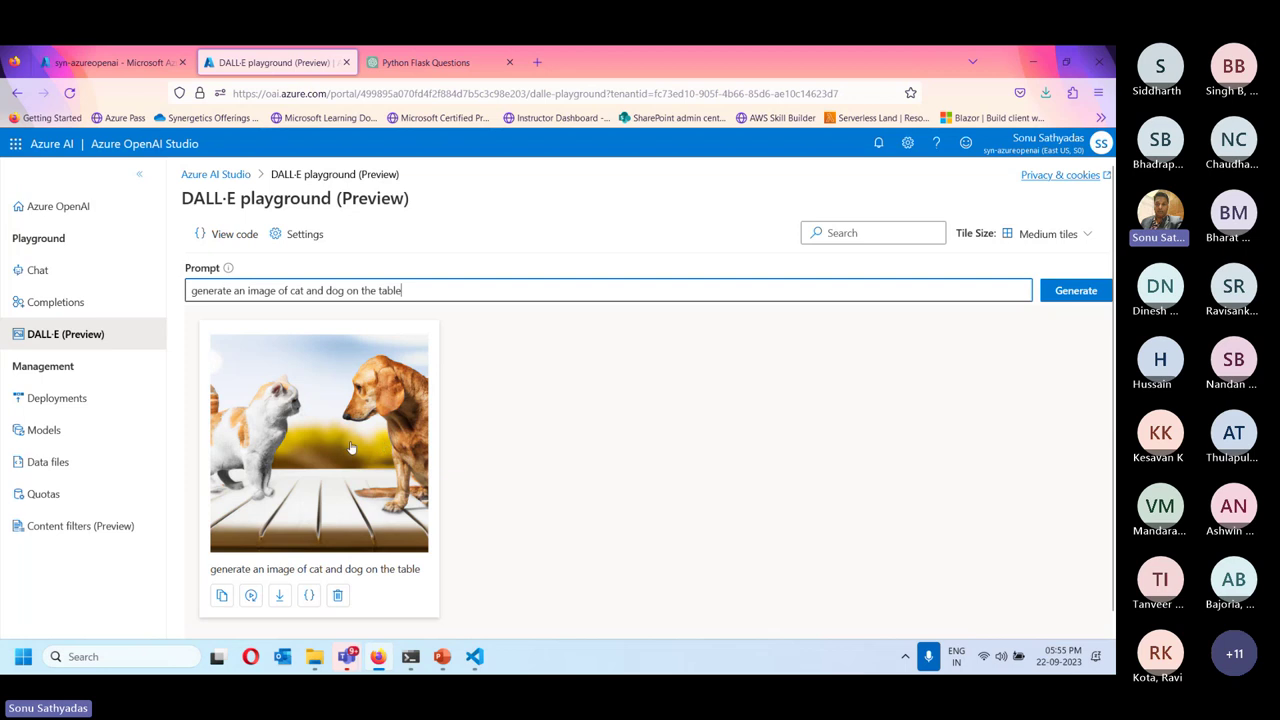
- View the chat playground, and select the gpt-35-turbo version 0301 entry among the base models
left_click(38, 270)
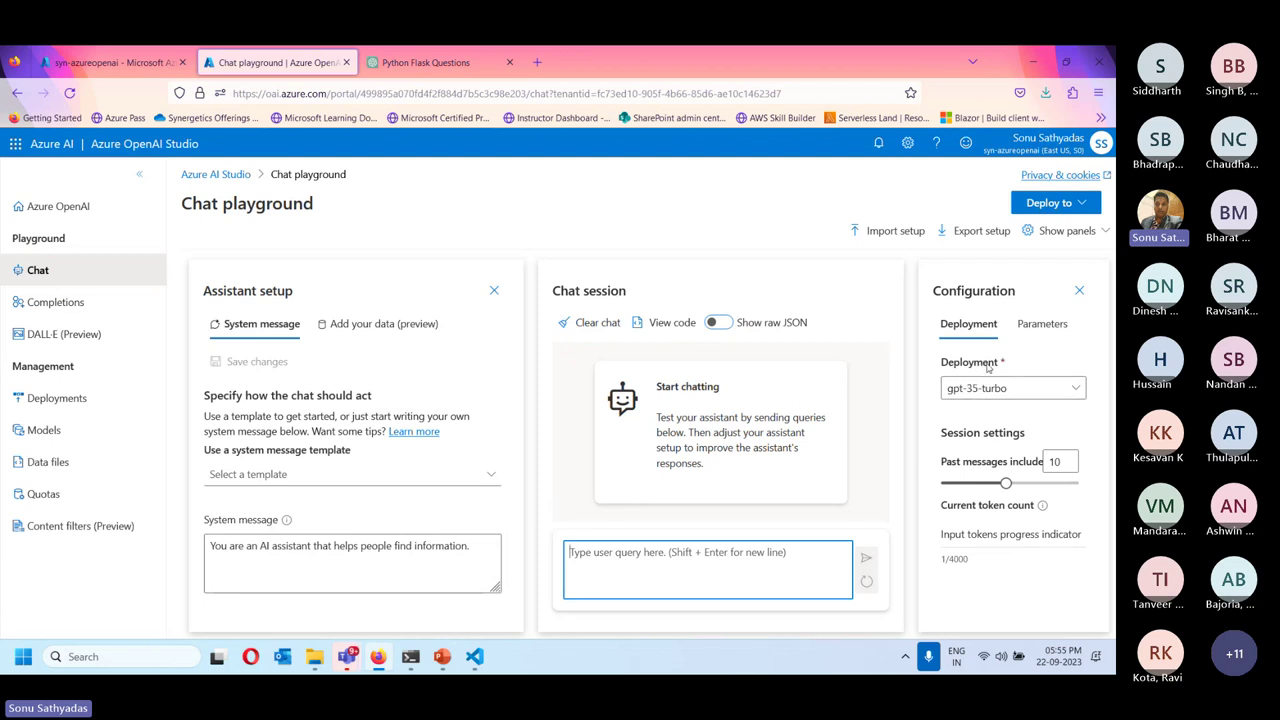
left_click(44, 431)
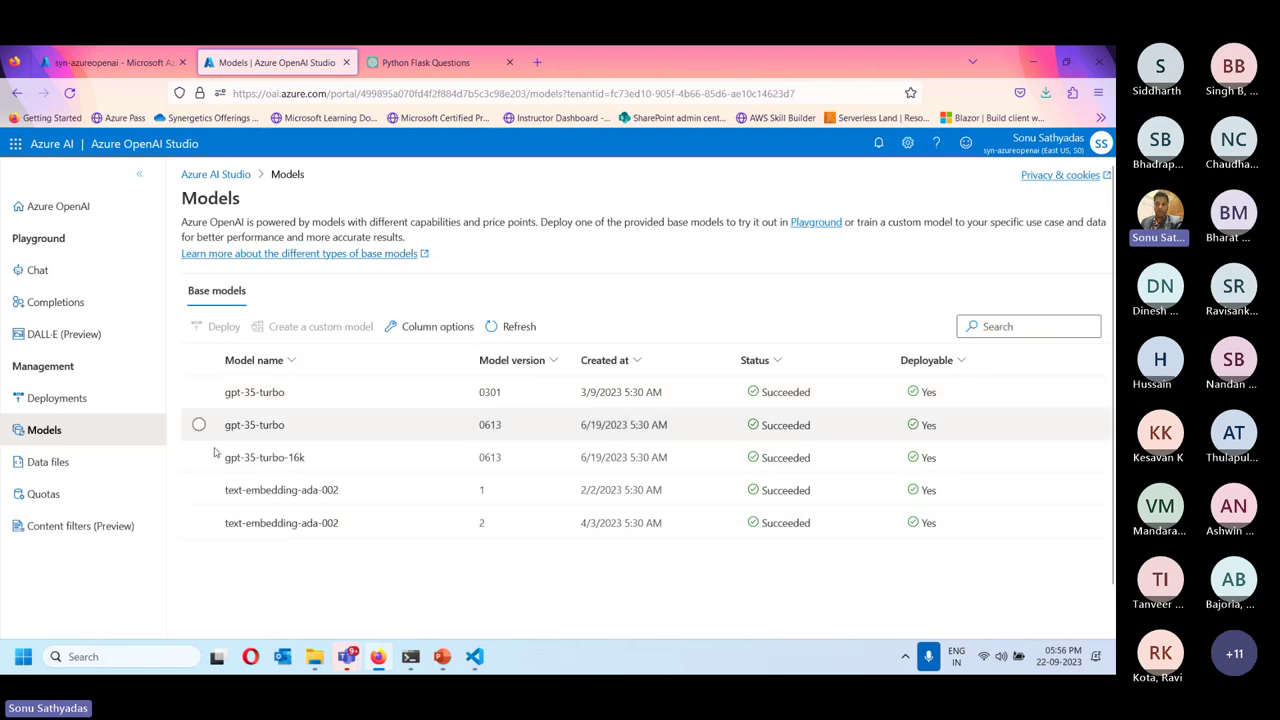
left_click(200, 393)
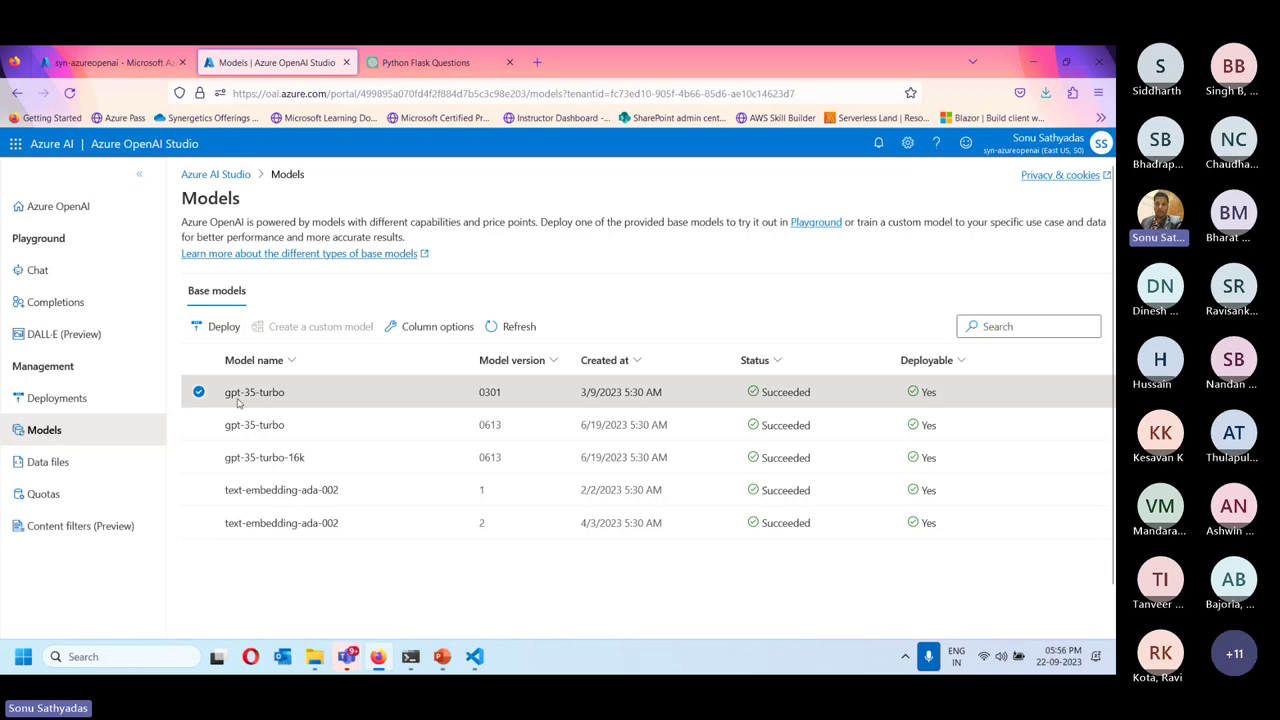
left_click_drag(227, 392, 286, 392)
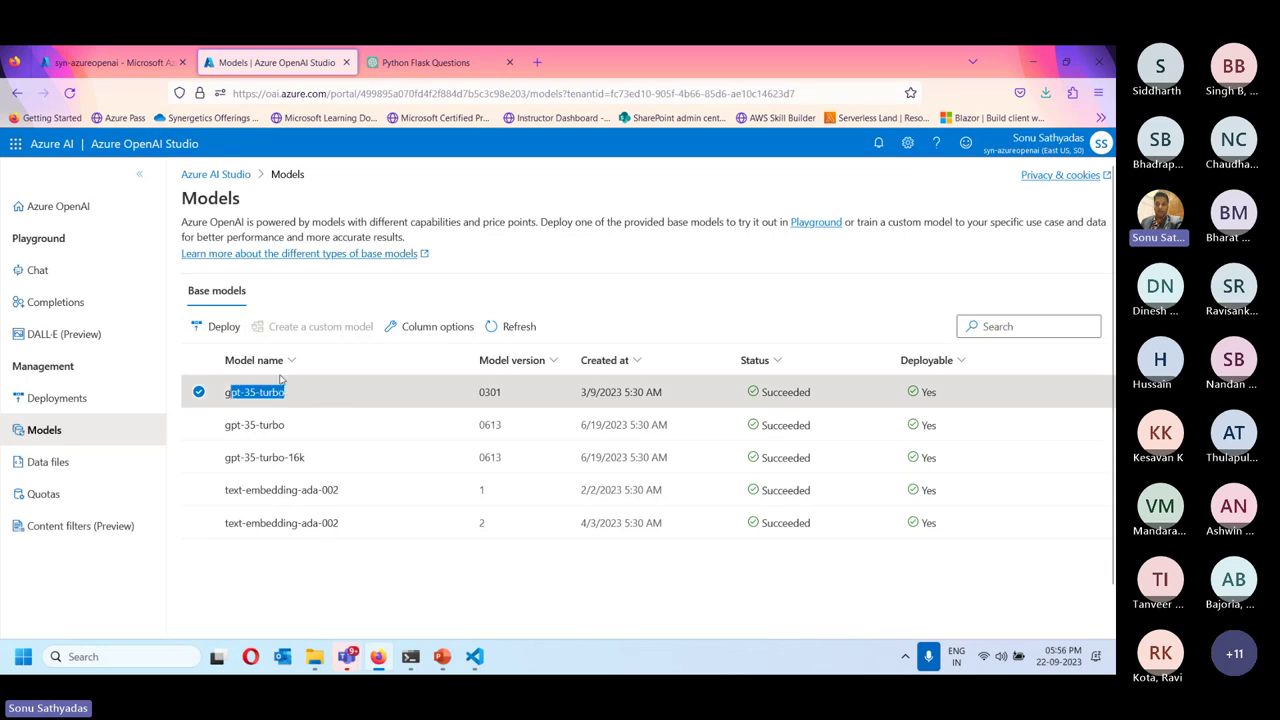
- Review the Deploy model form for gpt-35-turbo, including its selectable base models, and cancel it without deploying
left_click(224, 331)
left_click(458, 349)
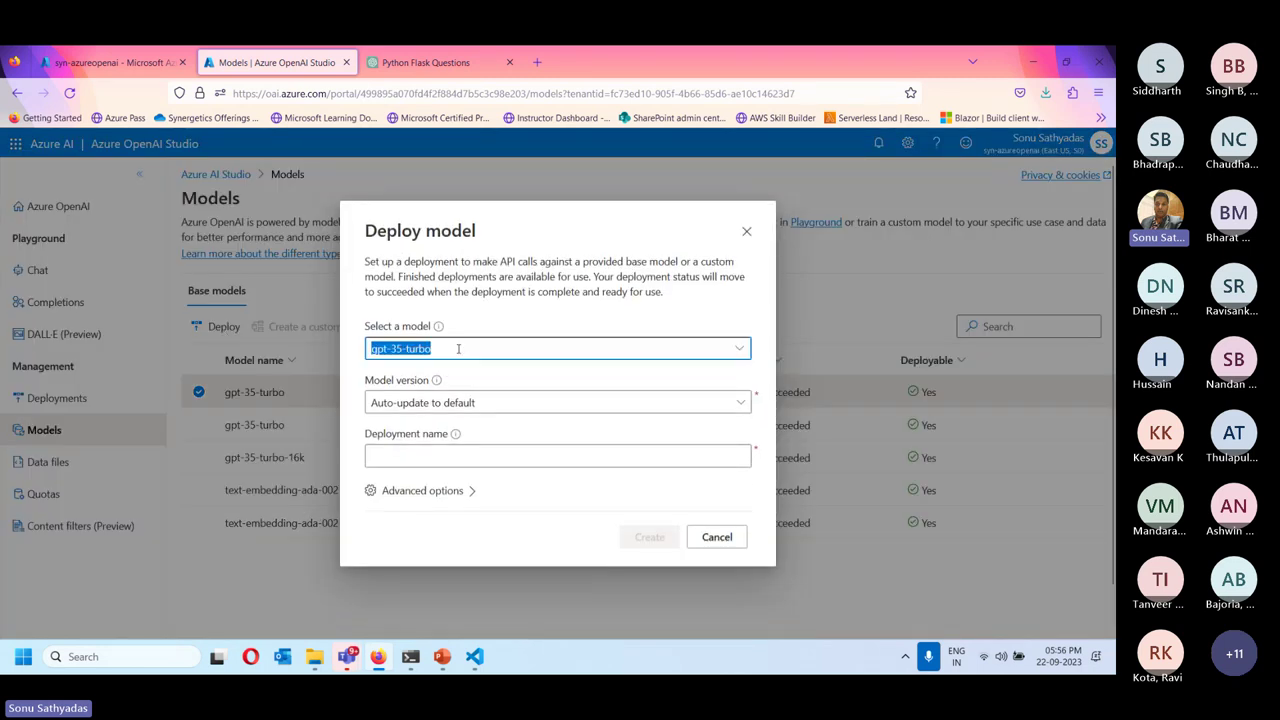
left_click(738, 348)
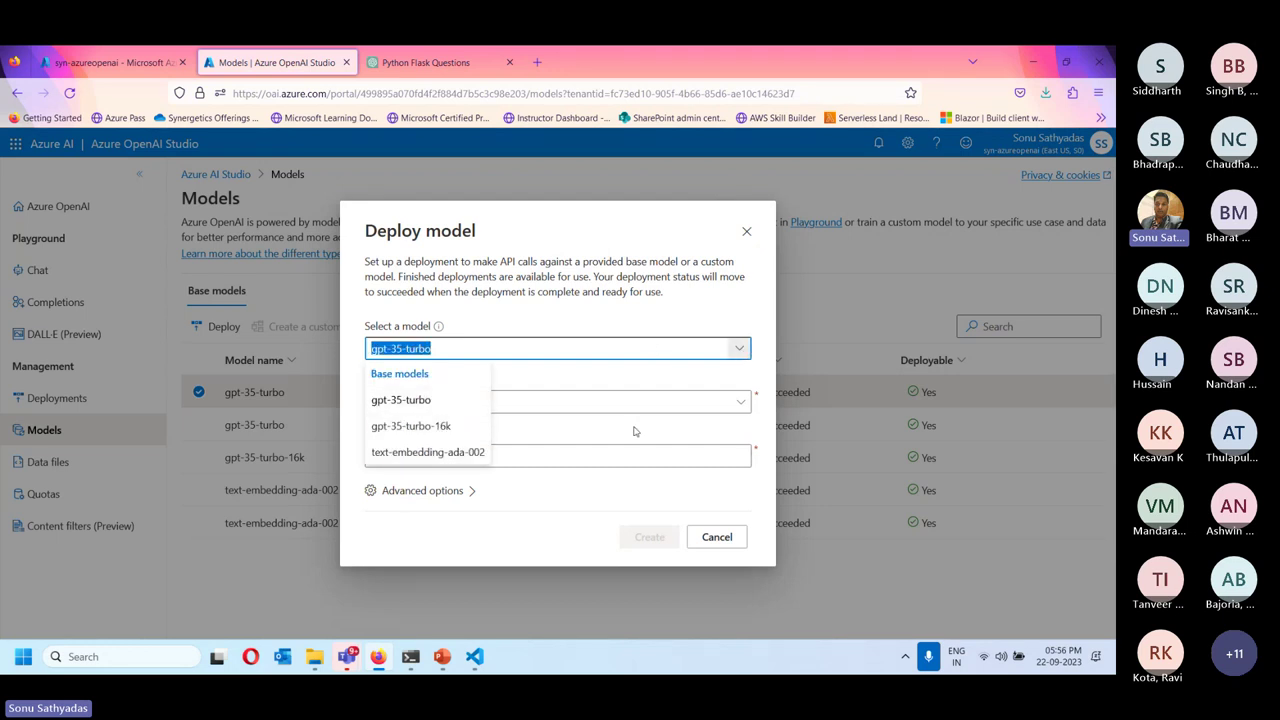
left_click(760, 382)
left_click(430, 456)
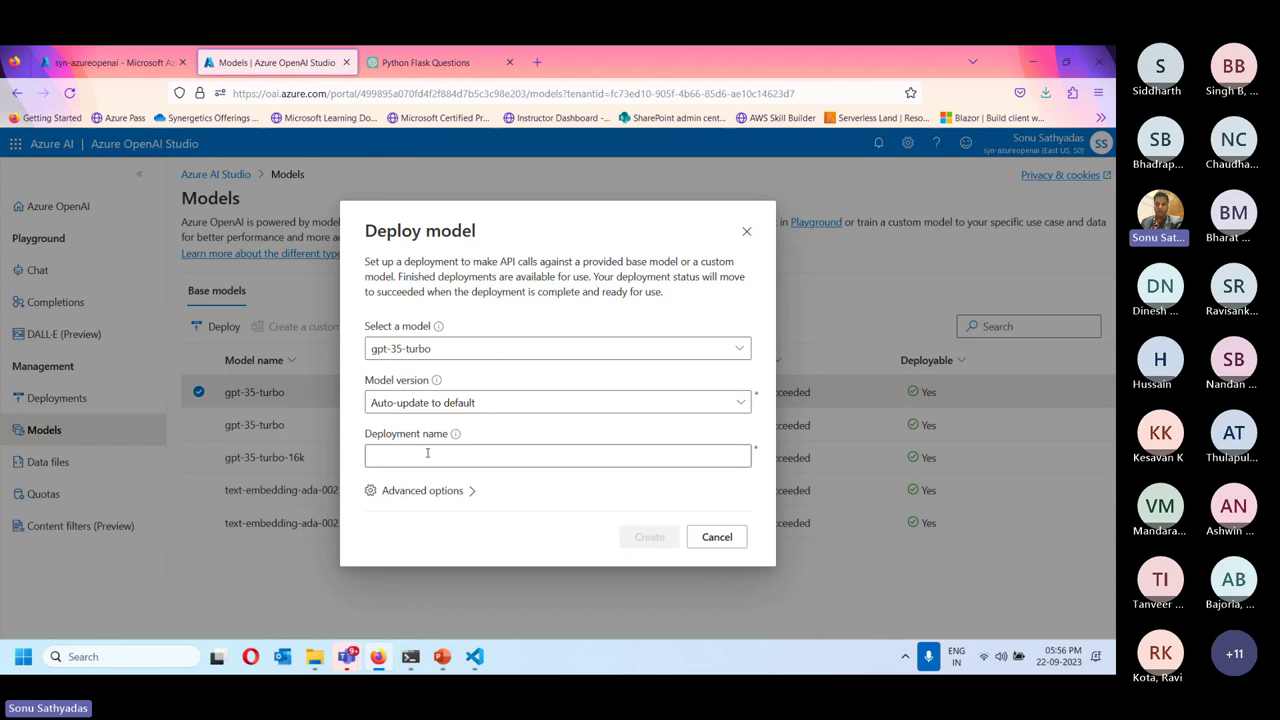
left_click(717, 537)
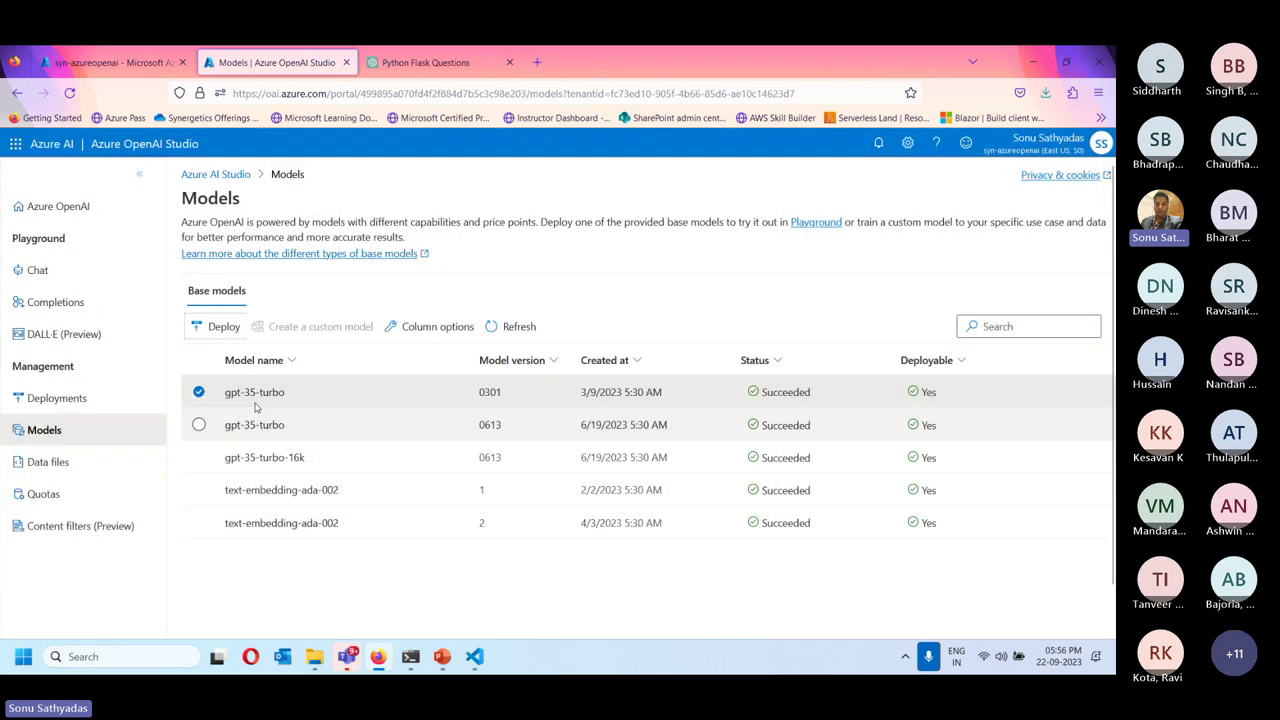
- View the existing deployments, and examine the model name and deployment name of gpt-35-turbo
left_click(50, 400)
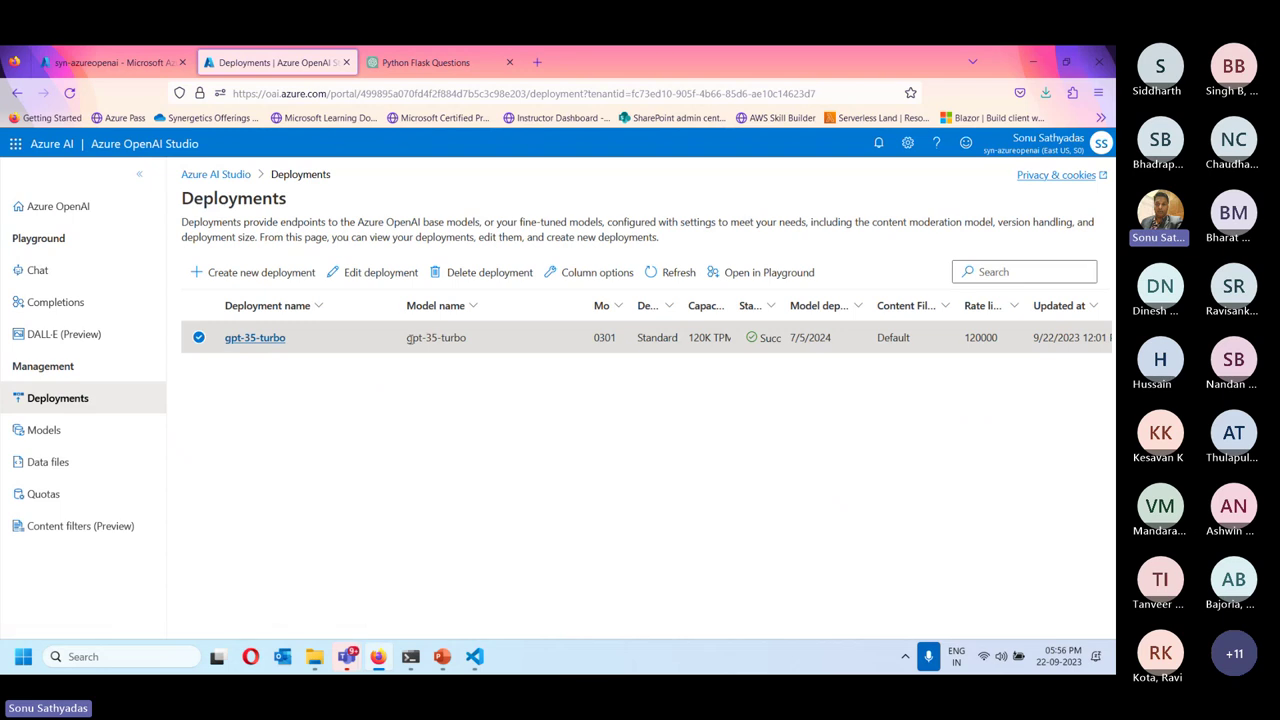
left_click_drag(408, 338, 470, 340)
left_click(226, 343)
left_click_drag(226, 343, 310, 343)
left_click(356, 401)
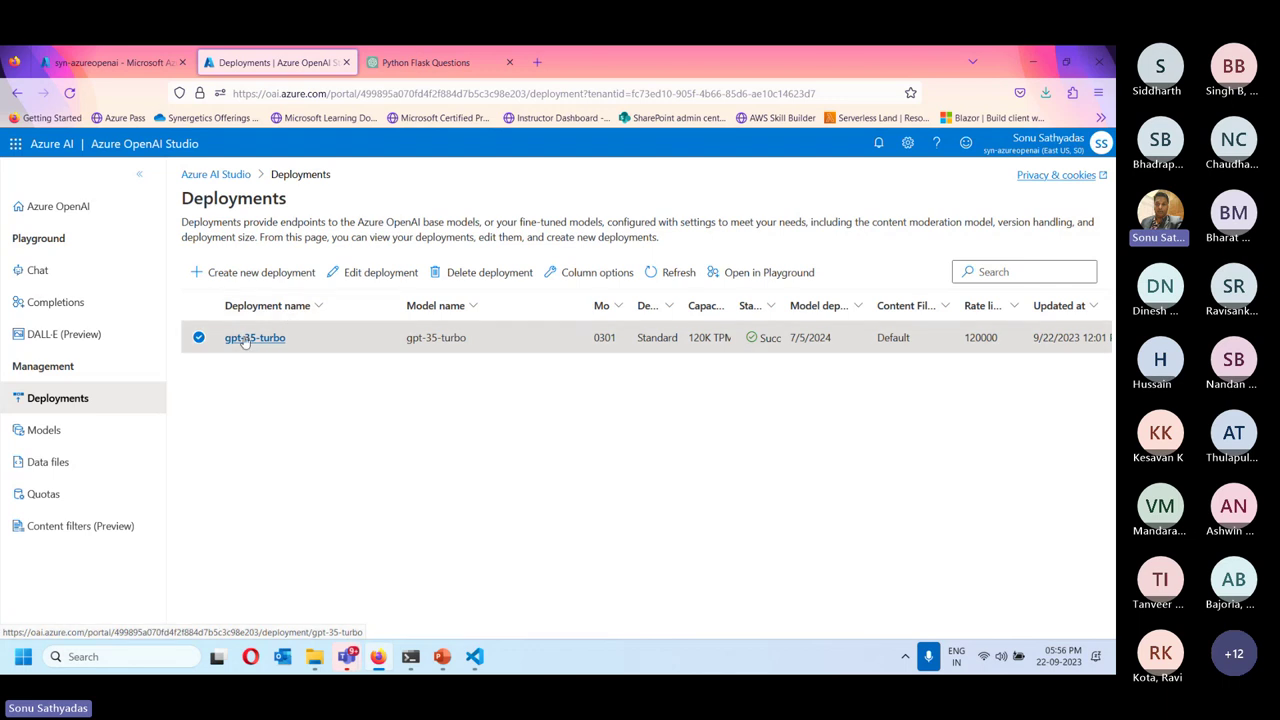
- Open the chat playground and choose the gpt-35-turbo deployment for the session
left_click(46, 275)
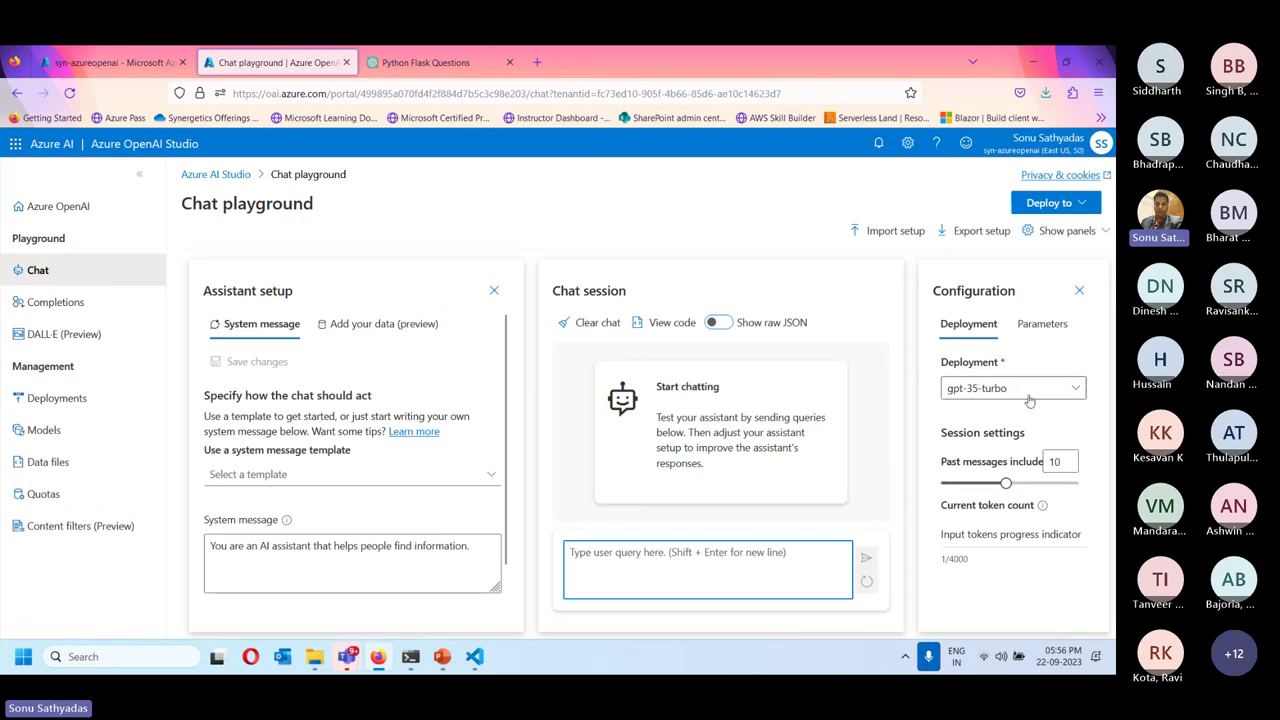
left_click(990, 388)
left_click(979, 414)
- Set the chat parameters to temperature 0.48 and max response 1162, and return to the deployment settings
left_click(1043, 324)
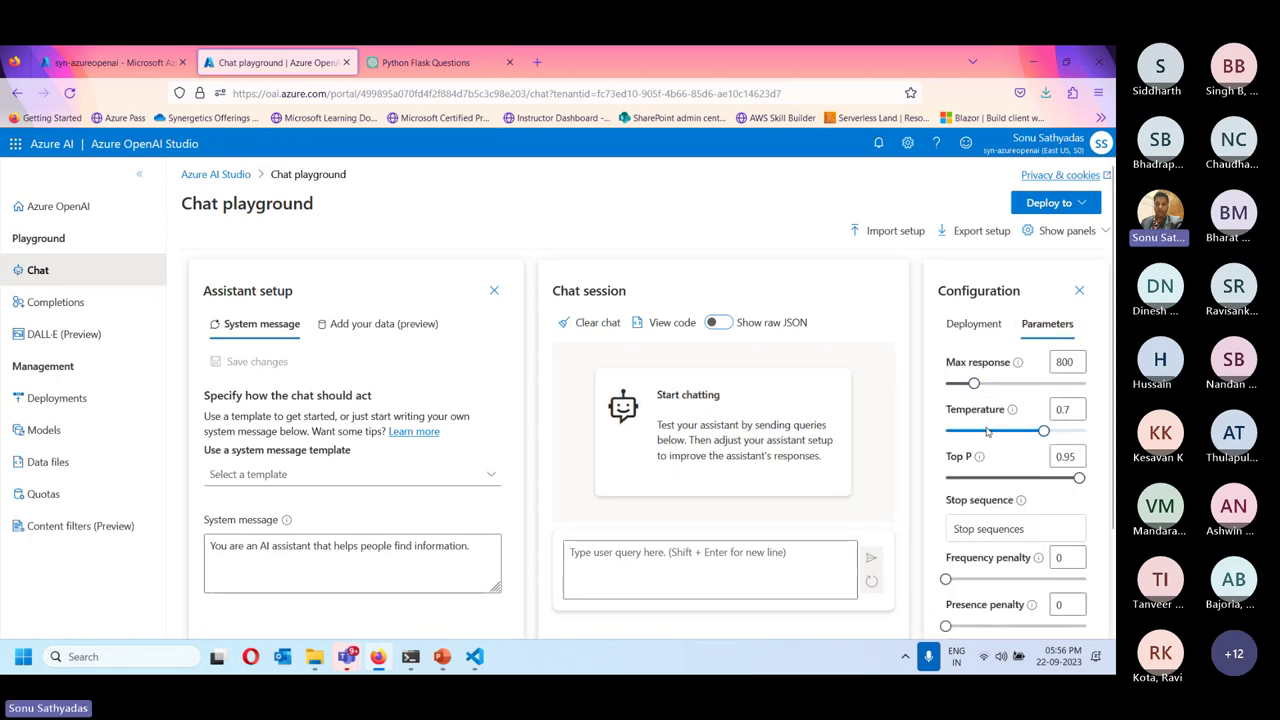
left_click_drag(1043, 430, 1012, 431)
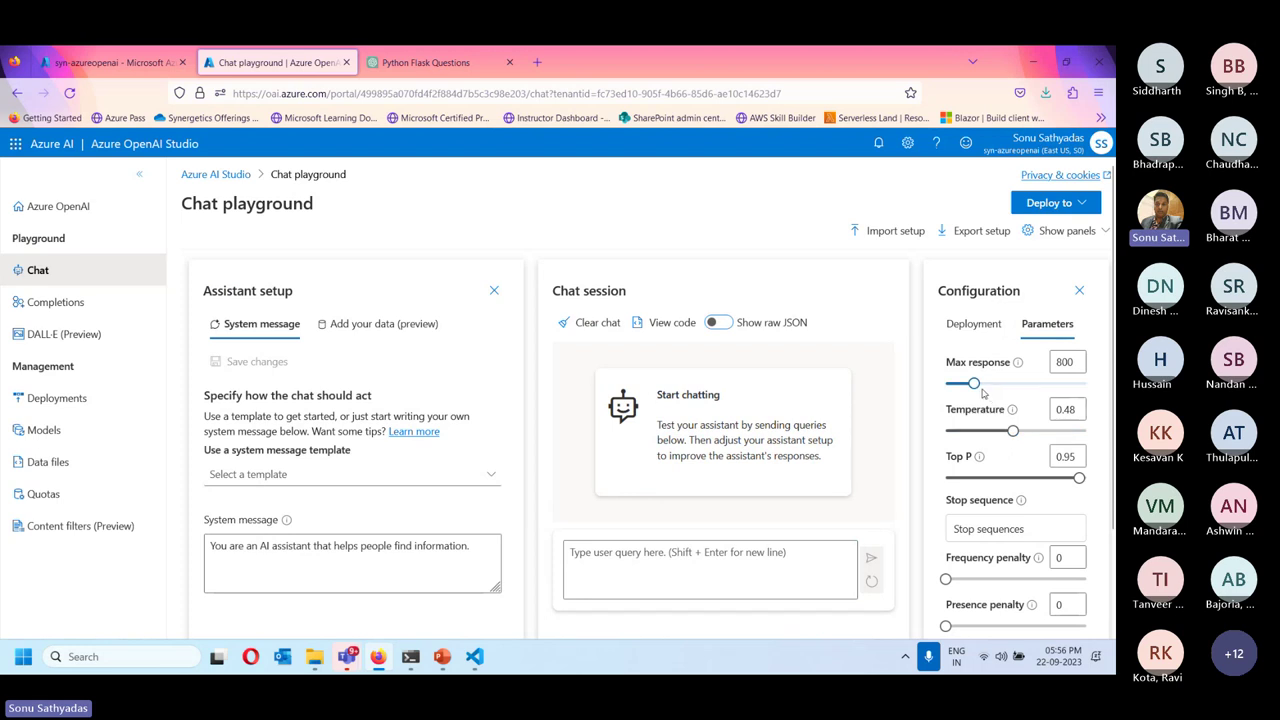
left_click_drag(973, 384, 986, 384)
scroll(1020, 505, "down", 1)
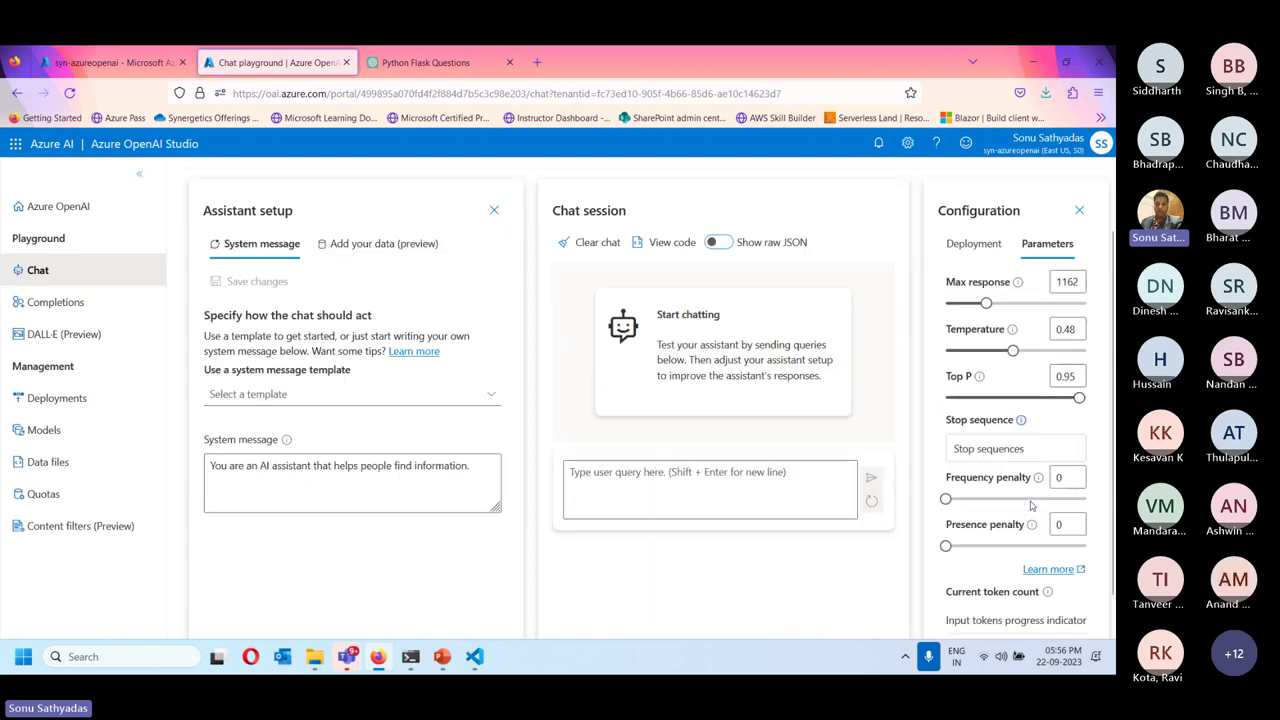
scroll(1023, 500, "up", 2)
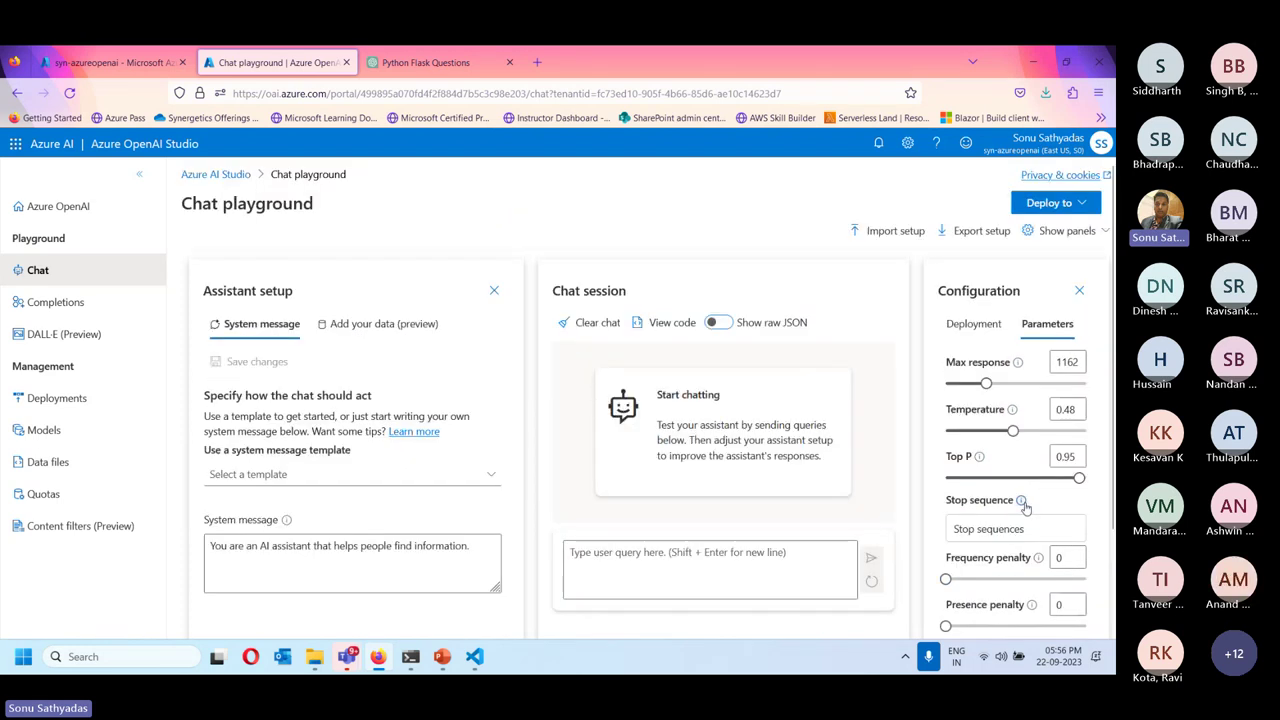
left_click(990, 330)
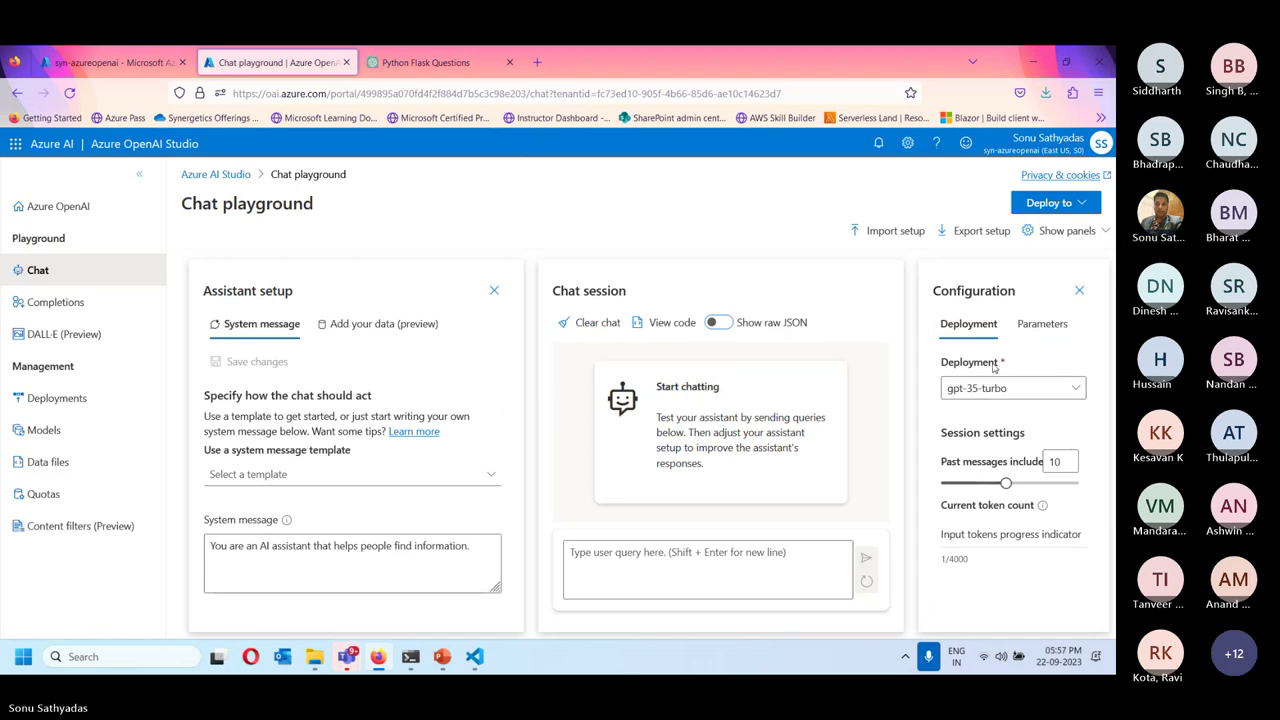
- Send the query "how to navigate to azure portal" in the chat session
left_click(590, 578)
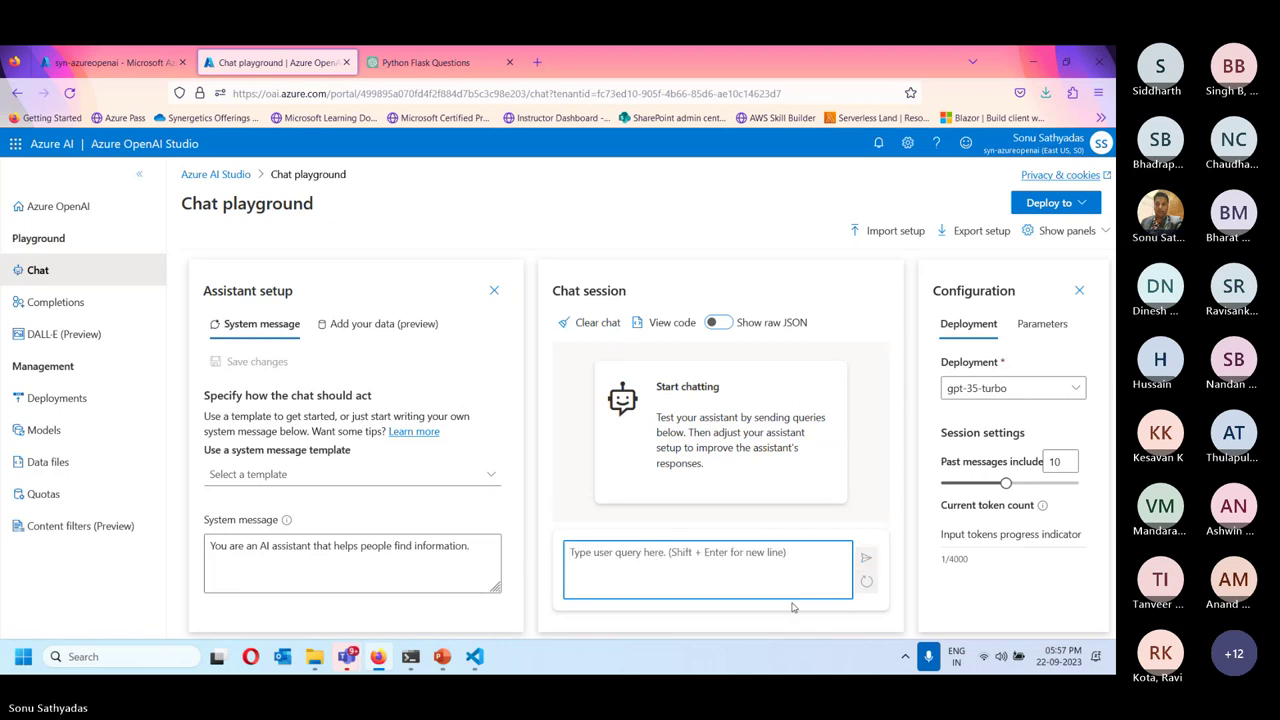
type("how to")
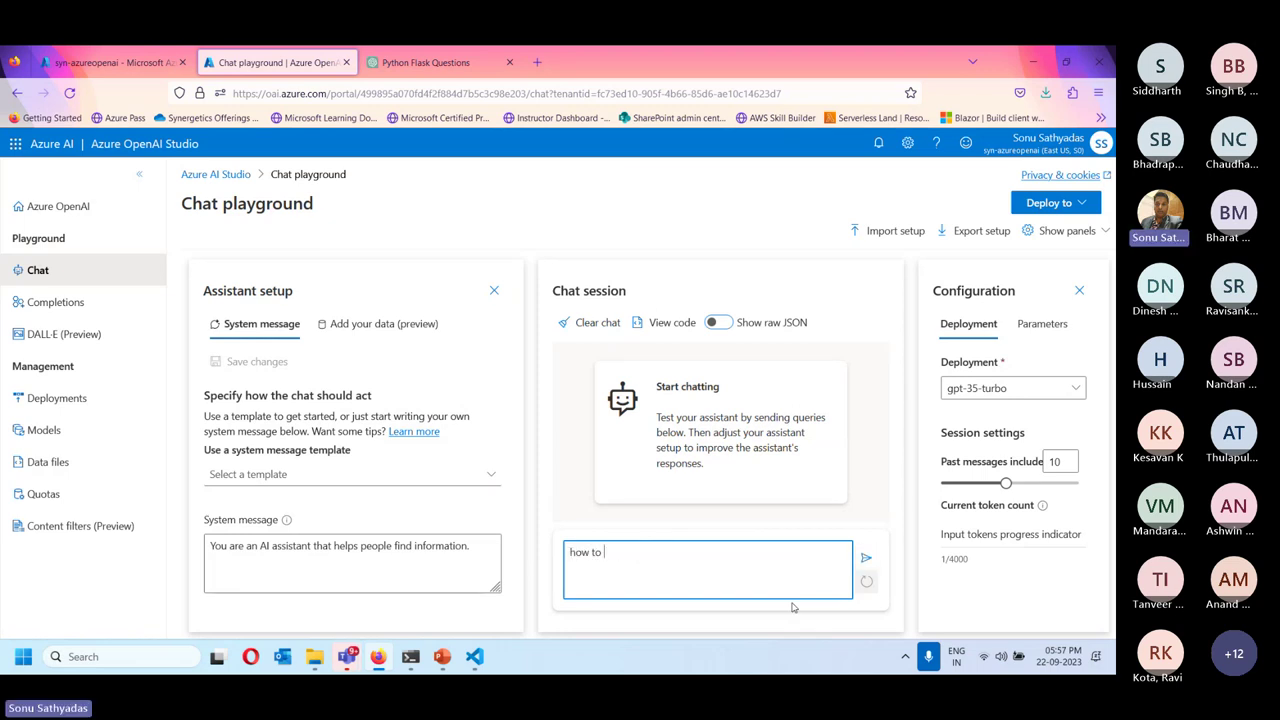
type(" naviga")
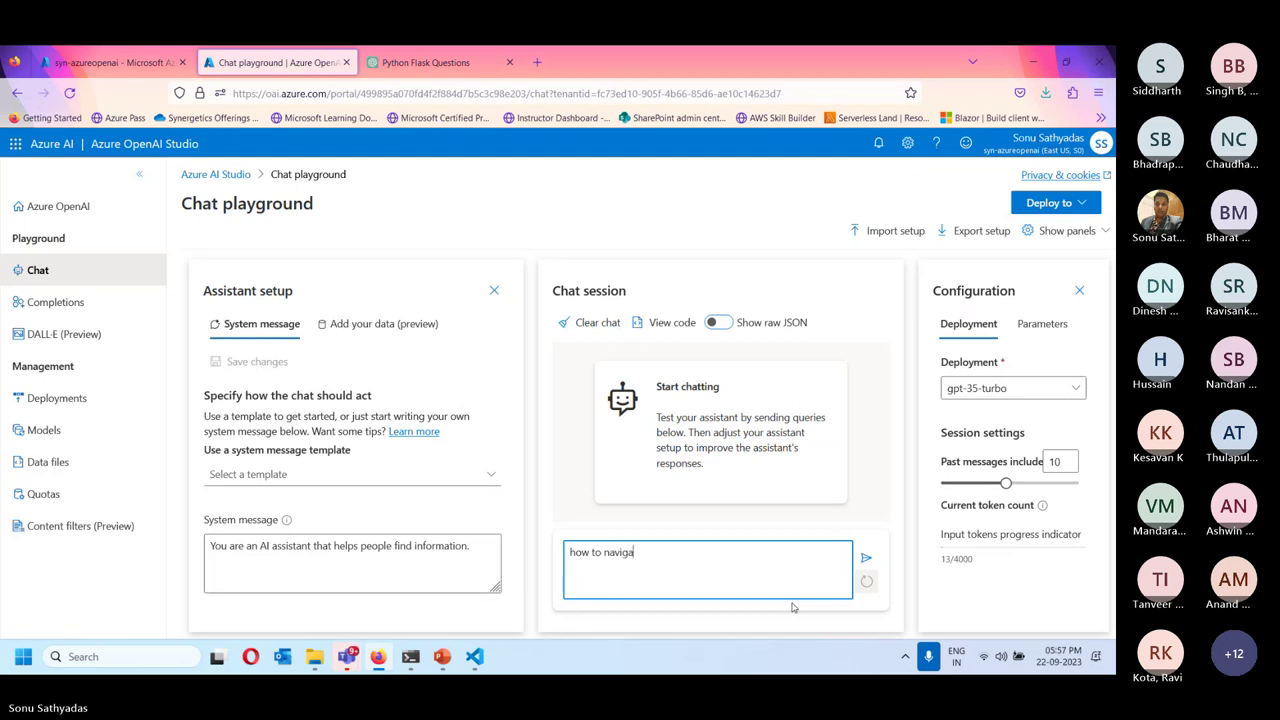
type("te to azure ")
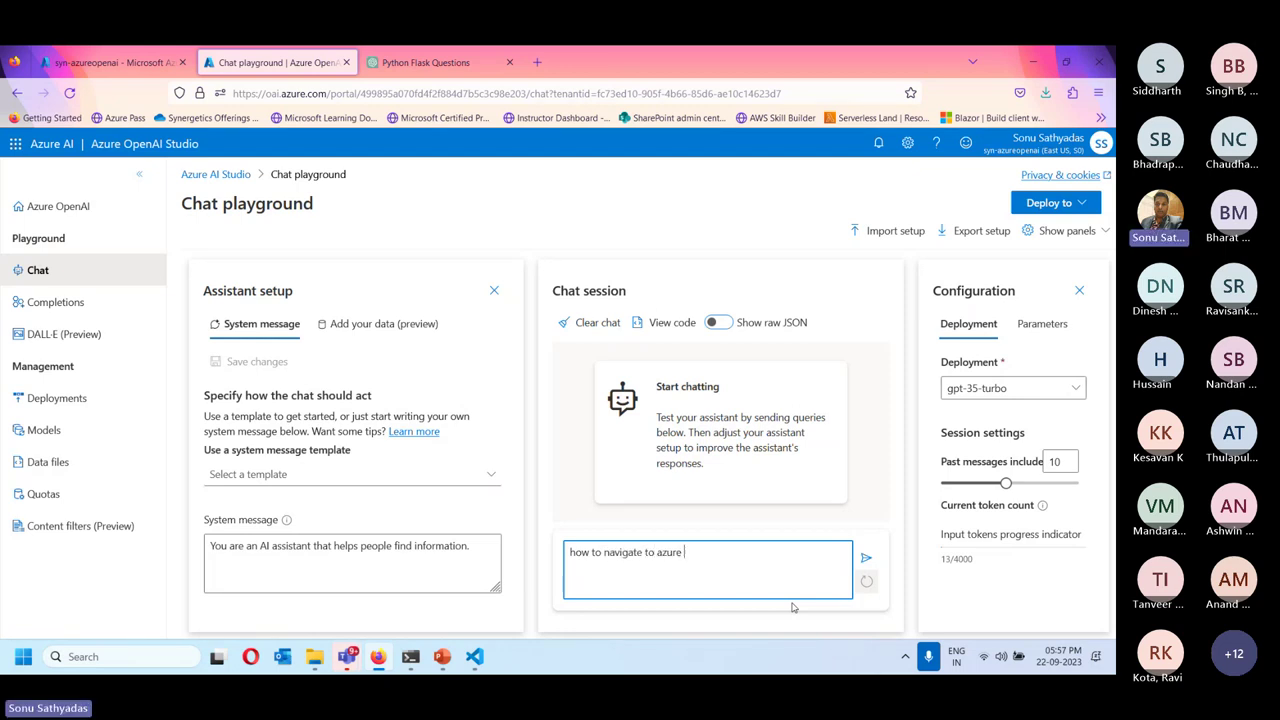
type("portal")
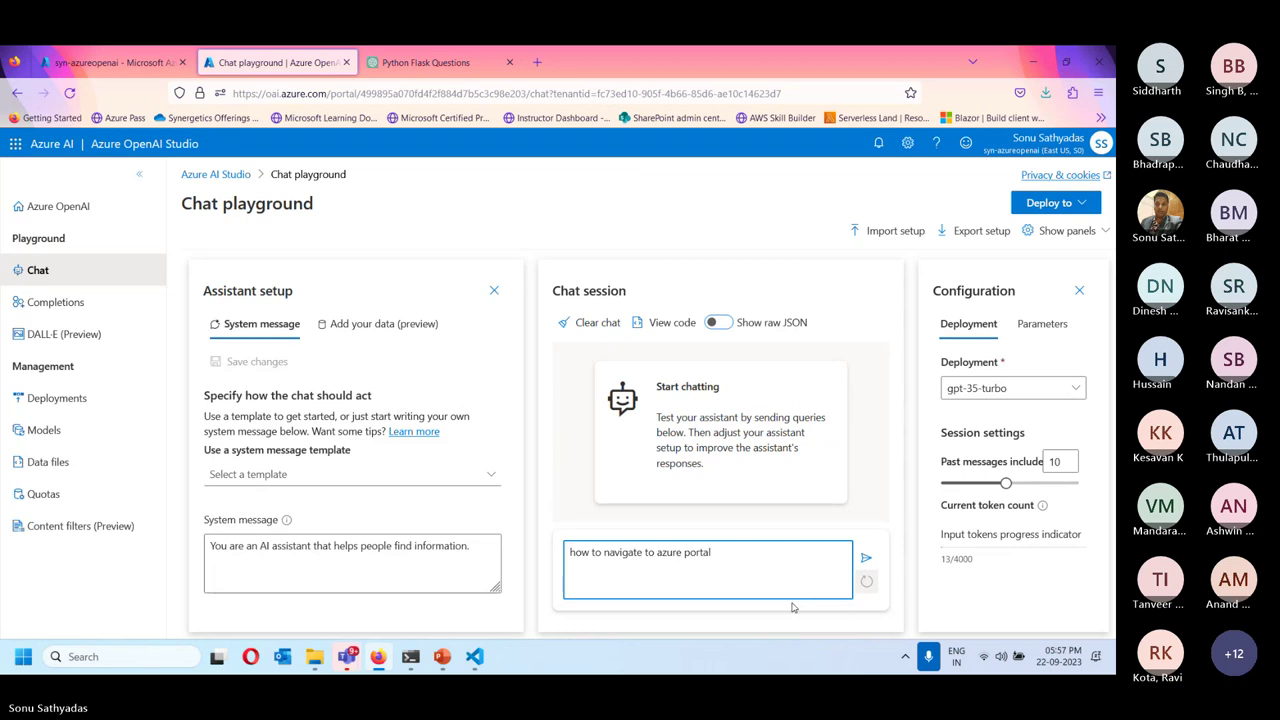
key("Return")
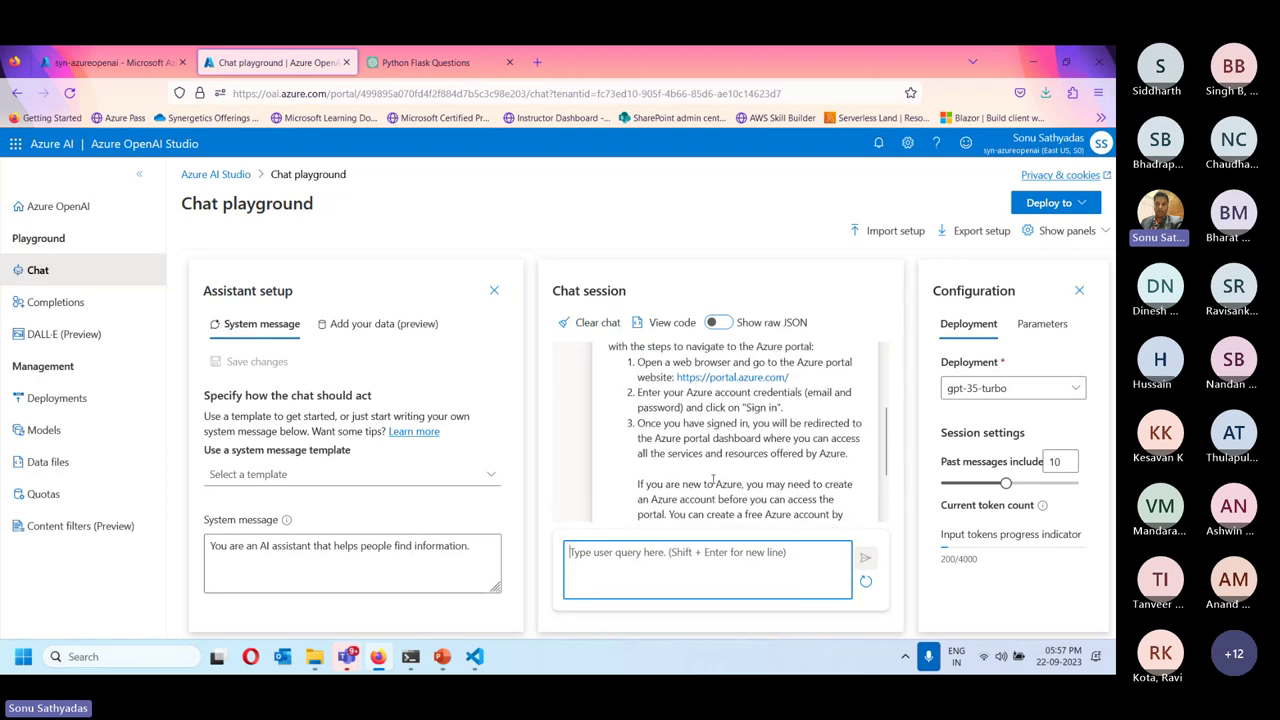
- Read through the assistant's complete reply about navigating to the Azure portal
scroll(713, 479, "up", 3)
left_click_drag(613, 436, 750, 505)
left_click(750, 403)
scroll(750, 403, "down", 2)
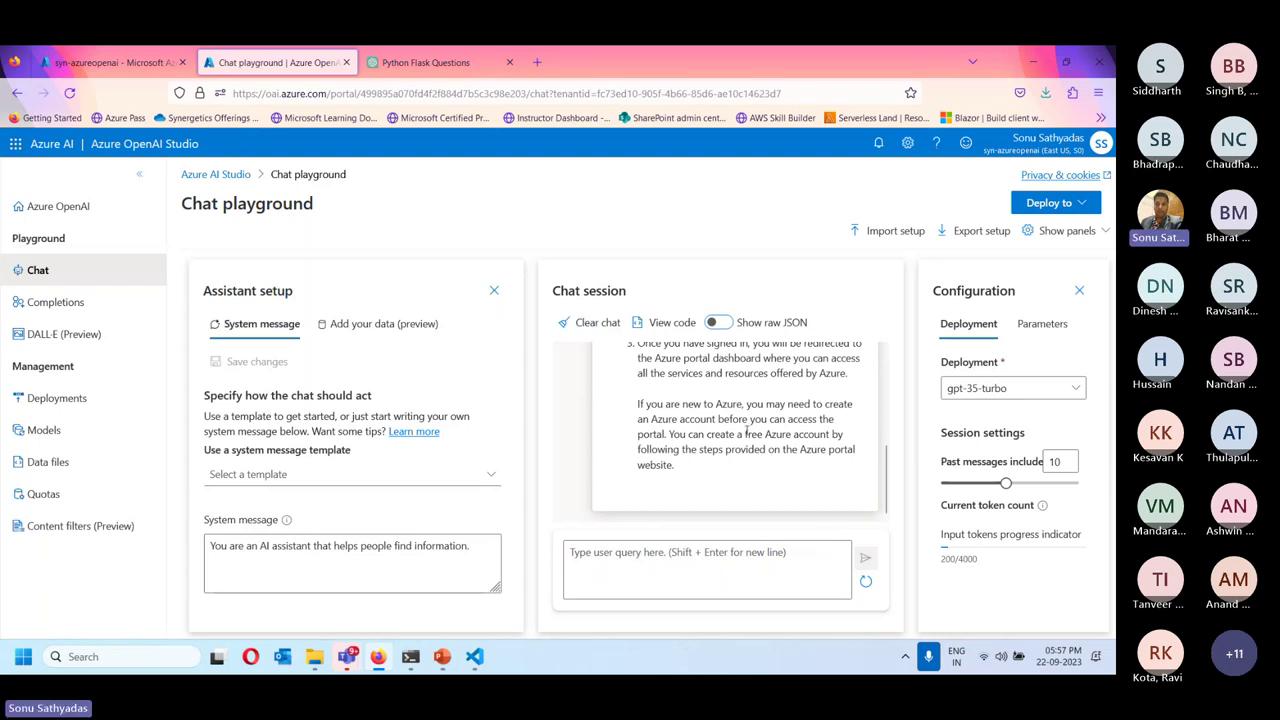
- Display the chat session's Python sample code, and examine the openai import and the API type, base URL and key lines
left_click(662, 324)
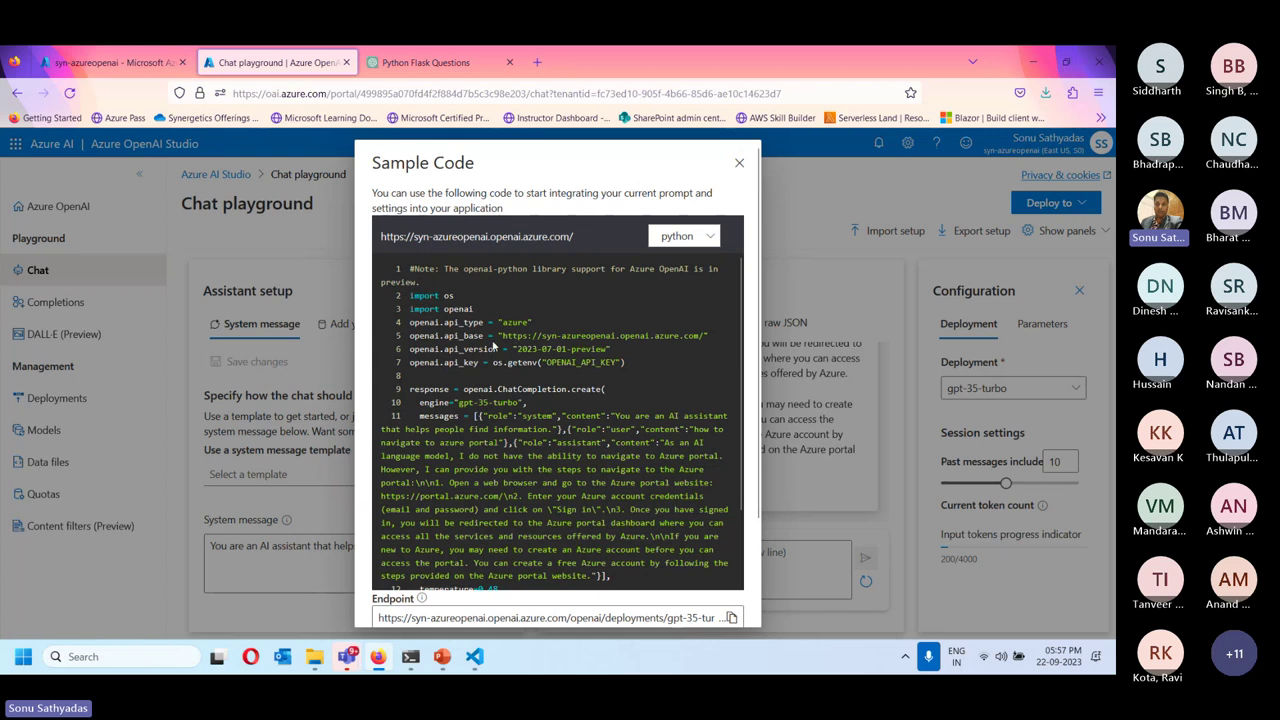
left_click_drag(466, 336, 708, 340)
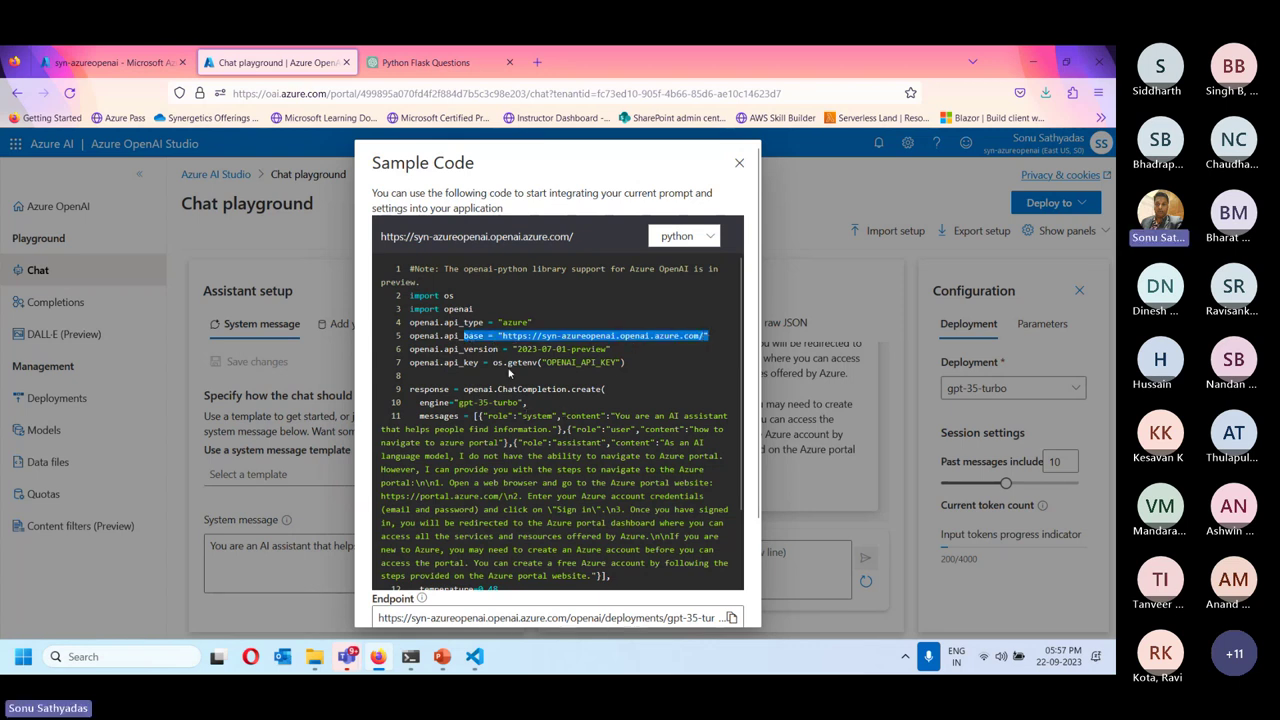
left_click_drag(414, 310, 482, 310)
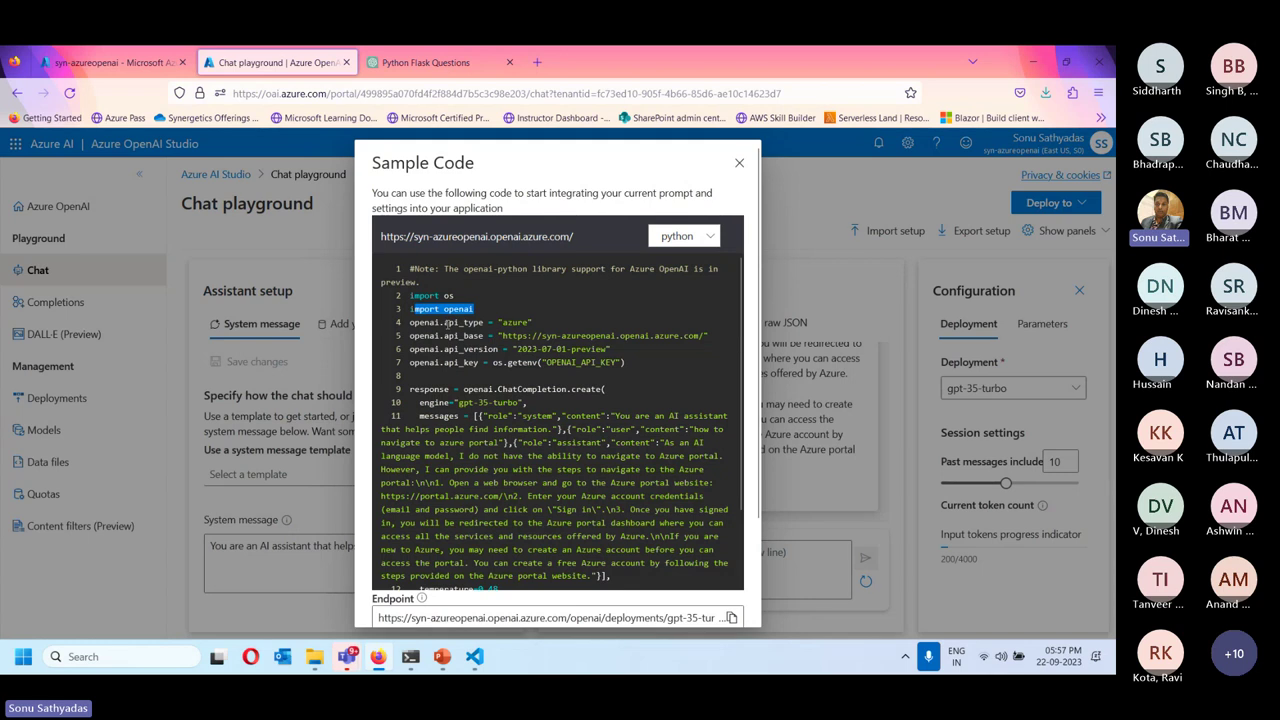
left_click_drag(410, 322, 537, 324)
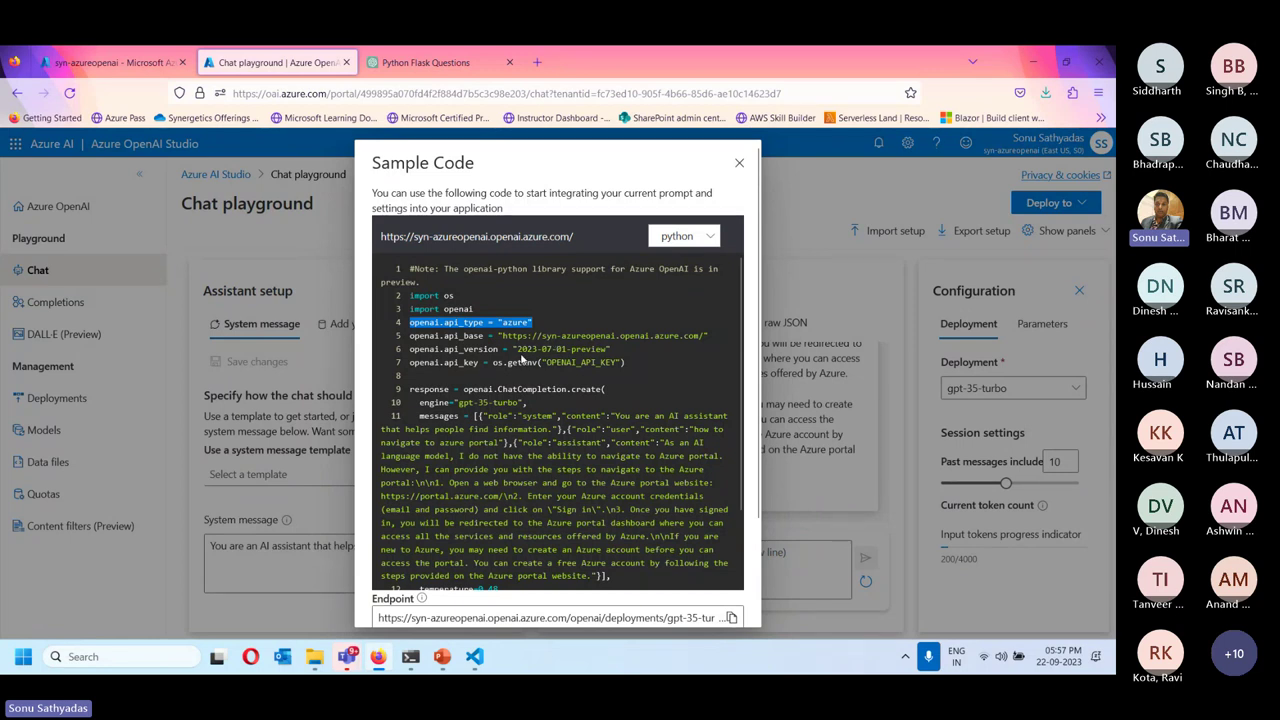
double_click(463, 322)
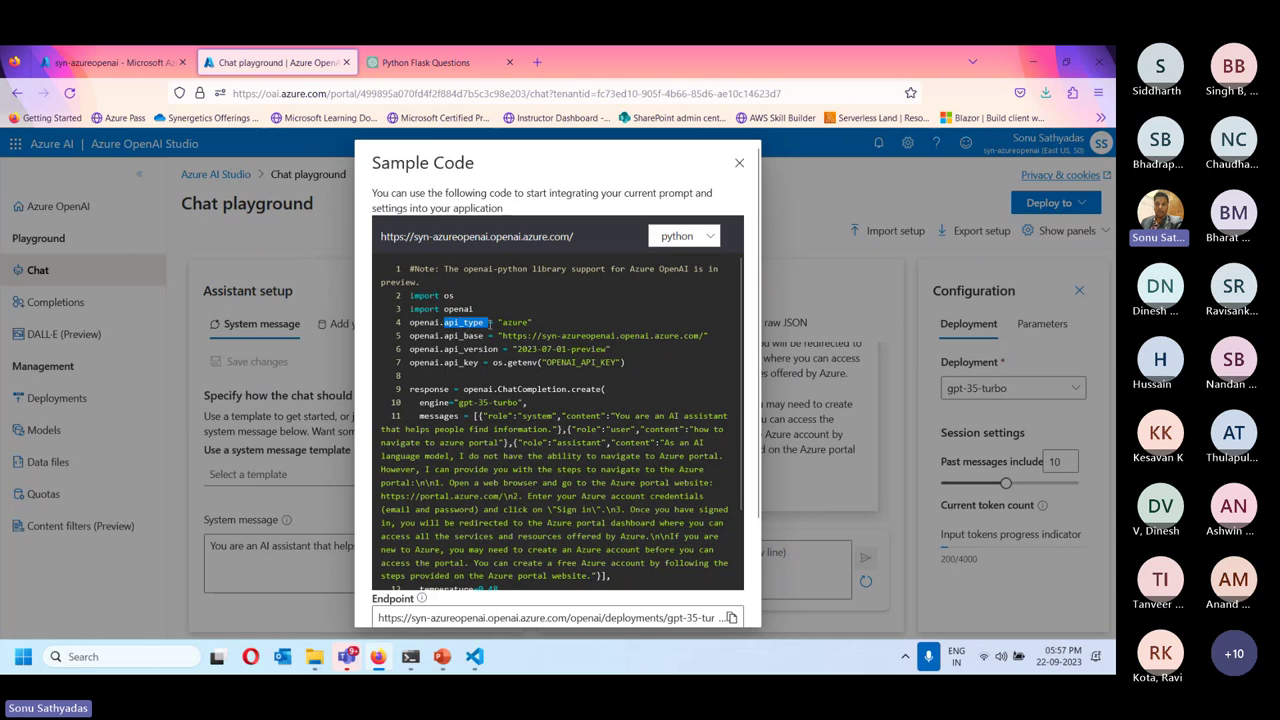
double_click(515, 322)
left_click(456, 335)
left_click_drag(502, 336, 690, 338)
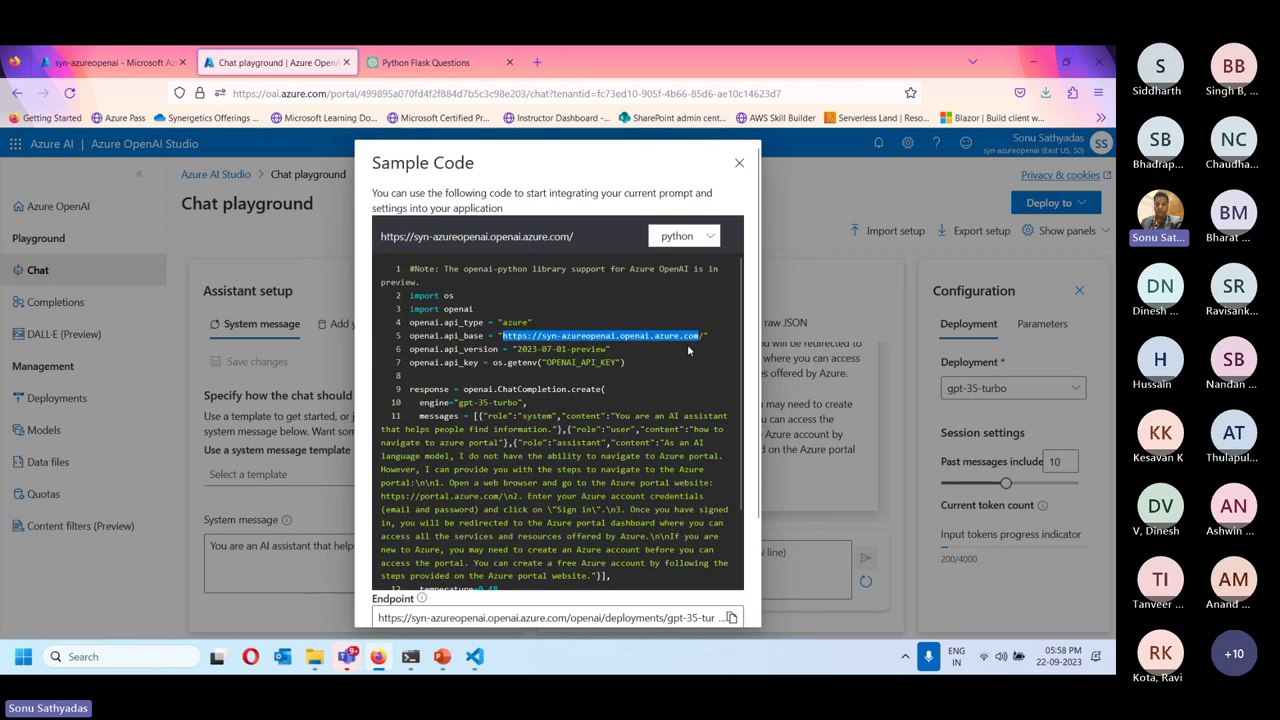
left_click_drag(705, 336, 707, 337)
left_click_drag(494, 364, 624, 364)
- Examine the messages array and model parameters in the sample code, down to the endpoint and key fields
scroll(610, 372, "down", 1)
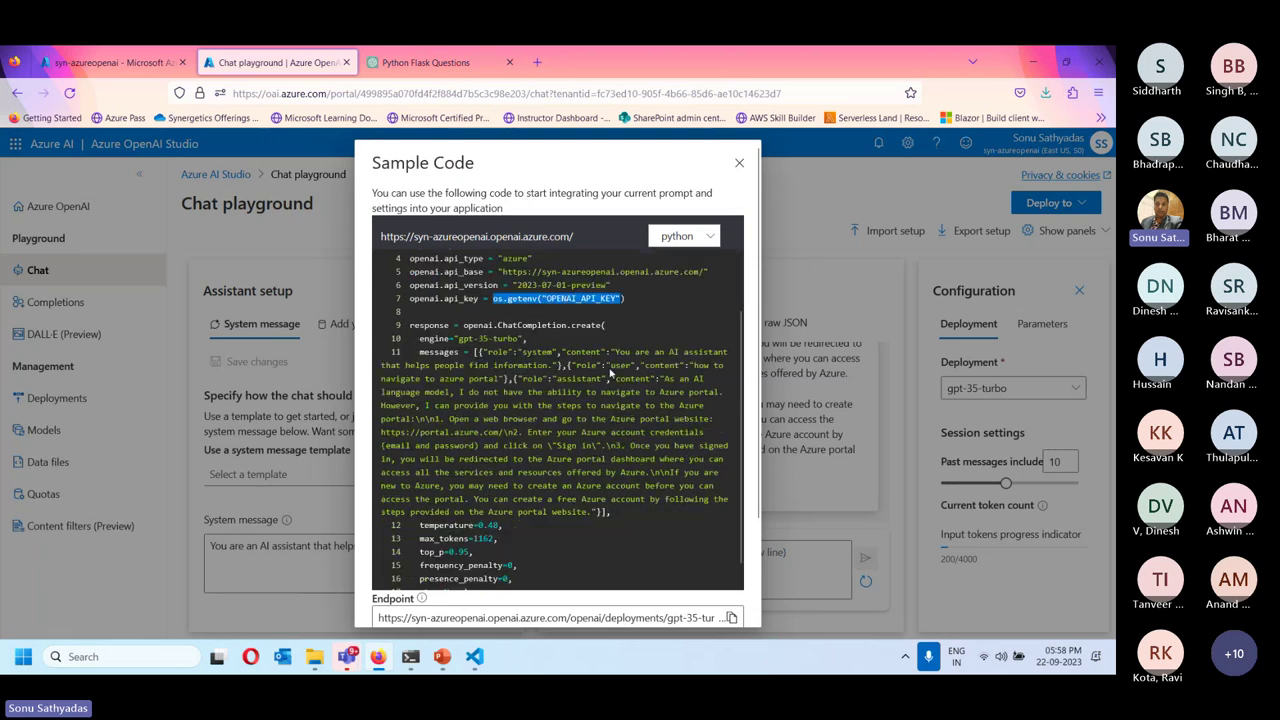
scroll(605, 368, "down", 1)
left_click(477, 338)
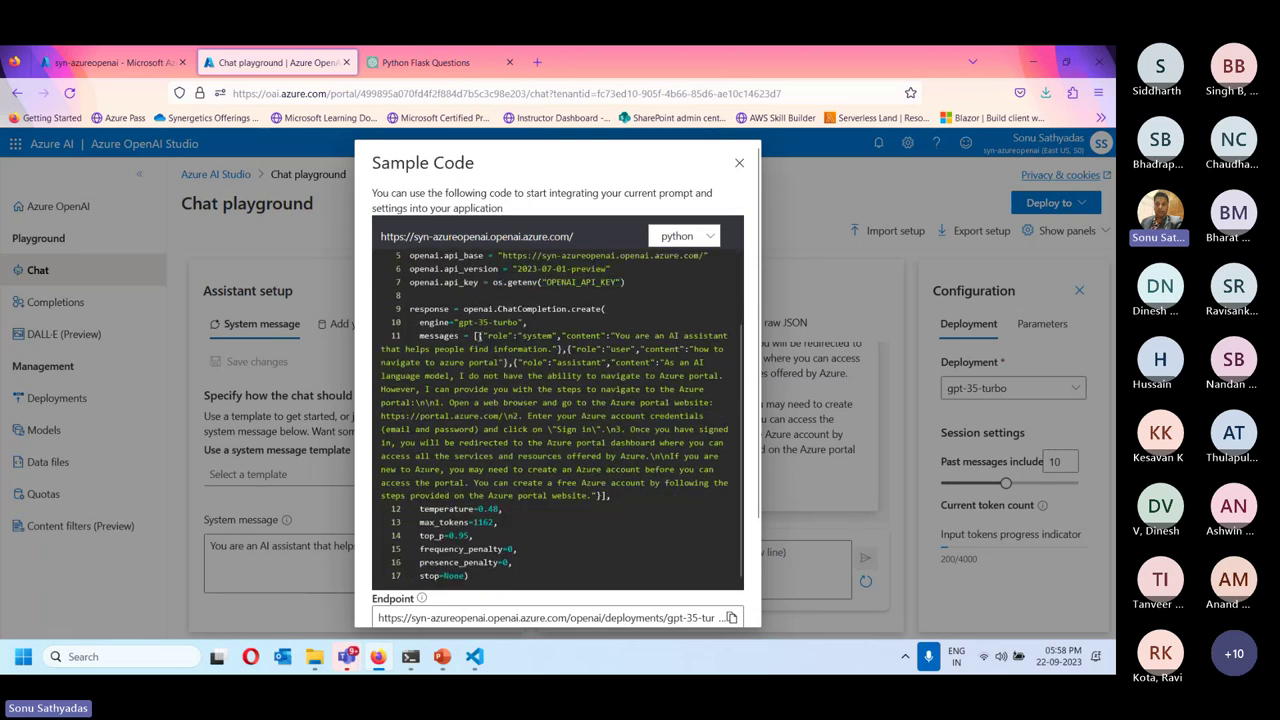
left_click_drag(477, 338, 602, 495)
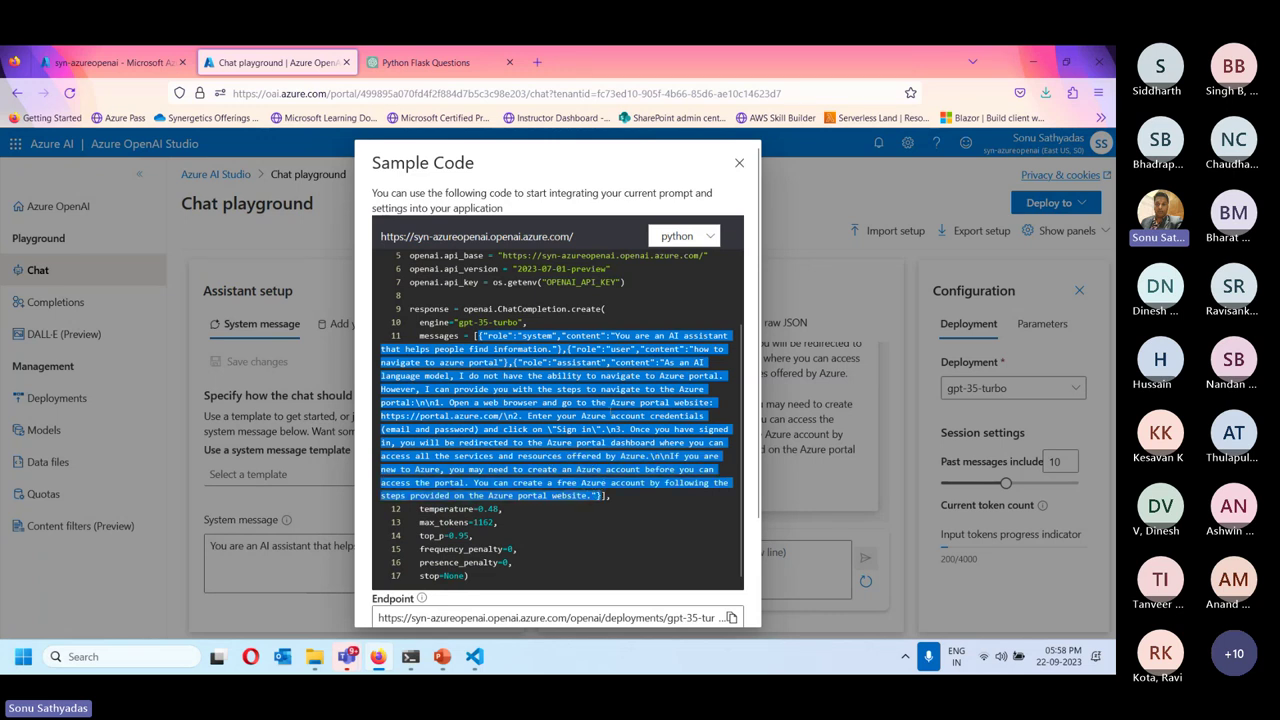
scroll(608, 405, "down", 1)
scroll(545, 425, "down", 3)
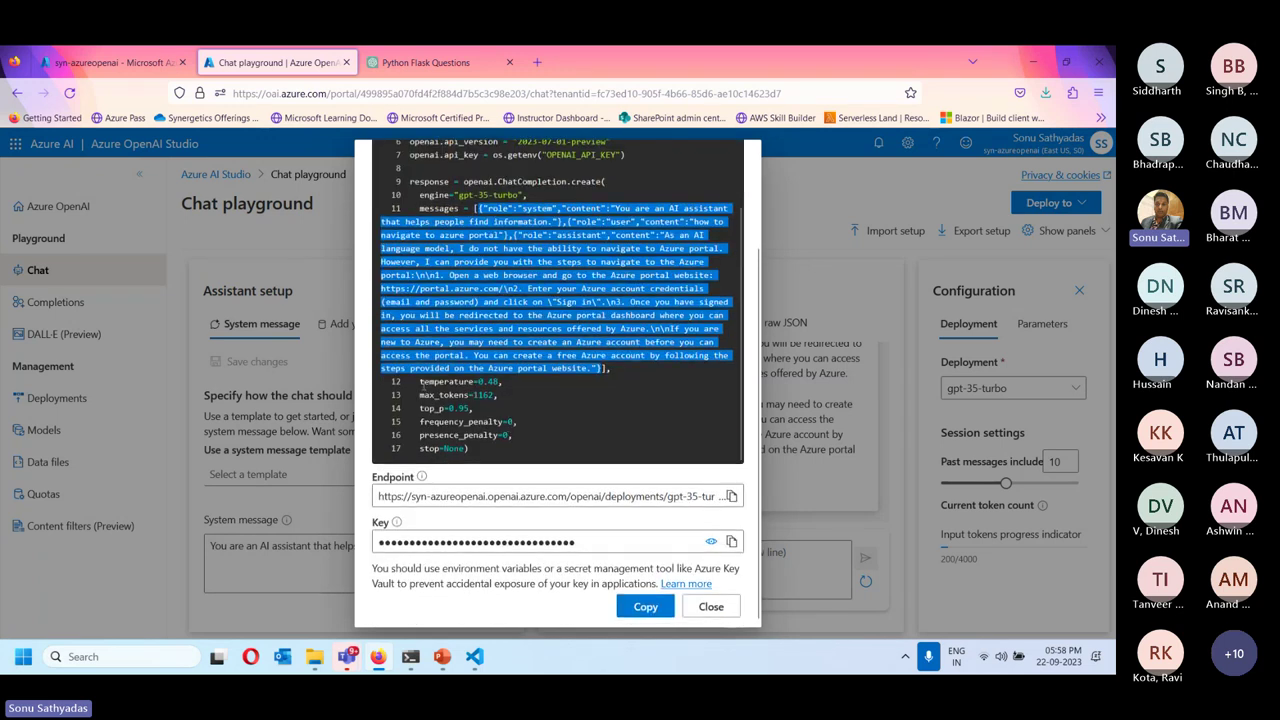
- Review the max_tokens parameter and the opening lines of the chat session's sample code, and close the sample code window
left_click_drag(416, 381, 496, 396)
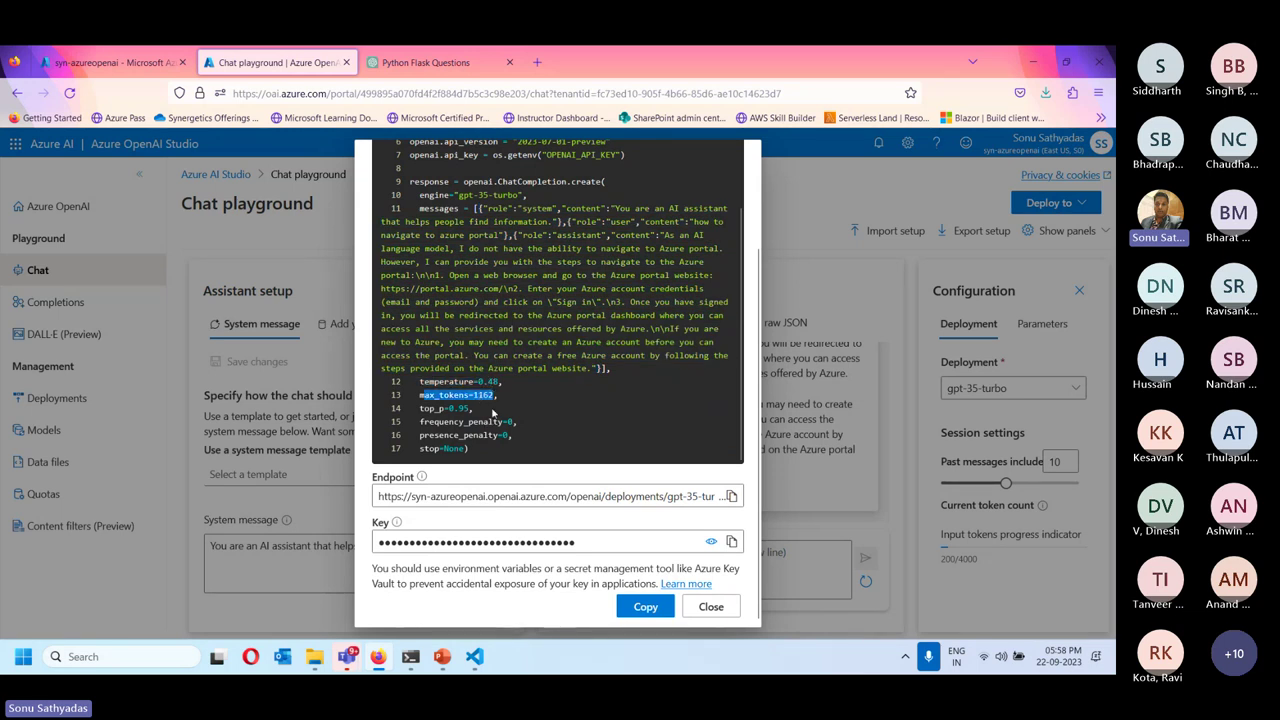
scroll(620, 350, "up", 2)
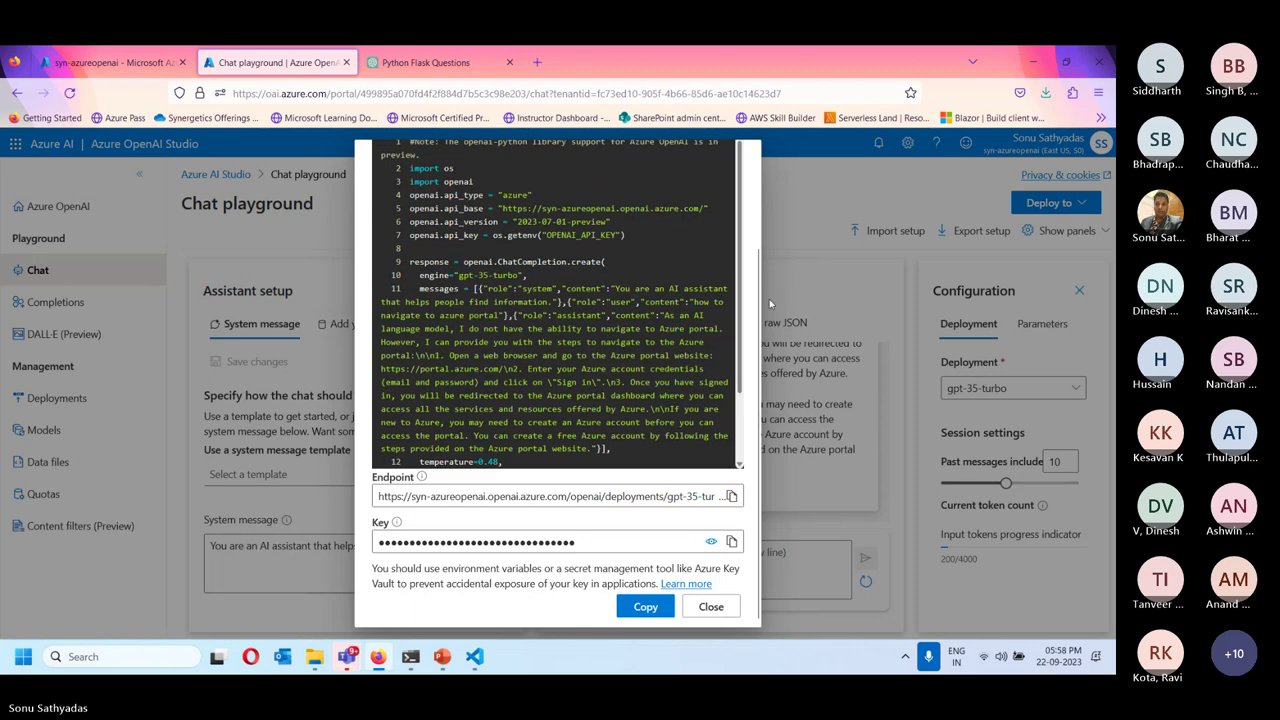
left_click(711, 607)
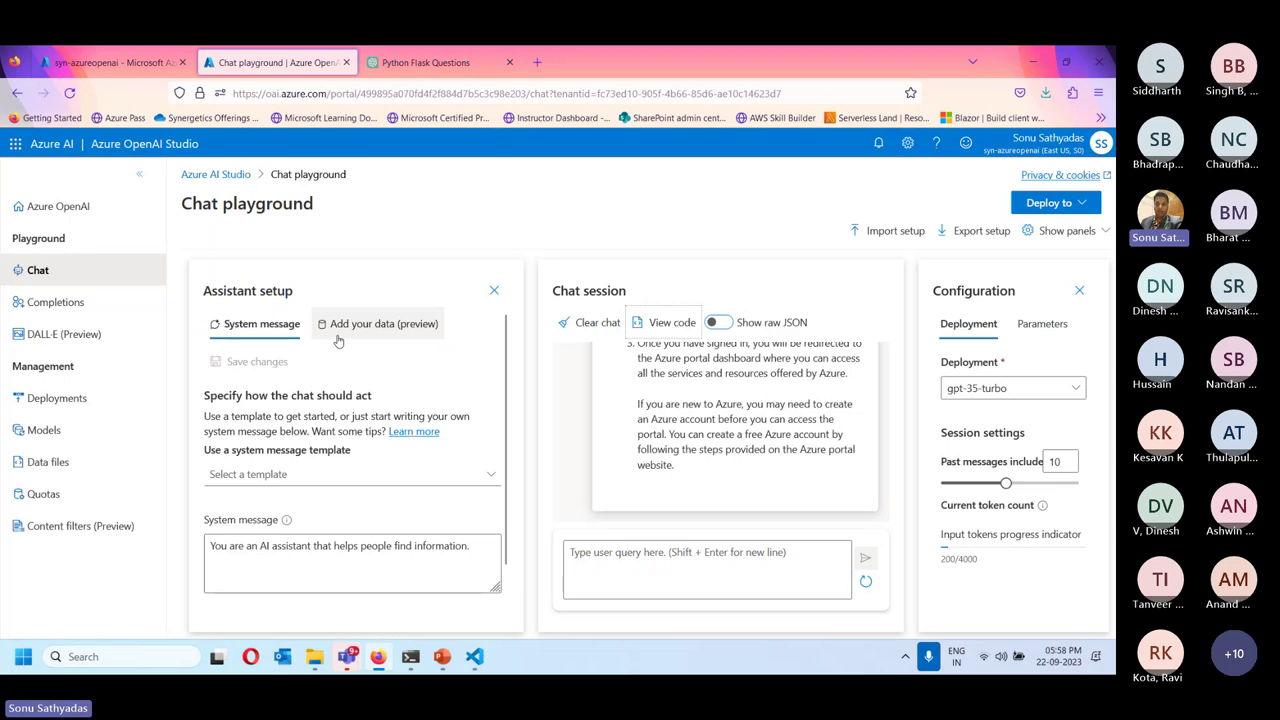
- Switch from the browser to the ChatGPT-ETT presentation in PowerPoint and display the Q & A slide
left_click(440, 64)
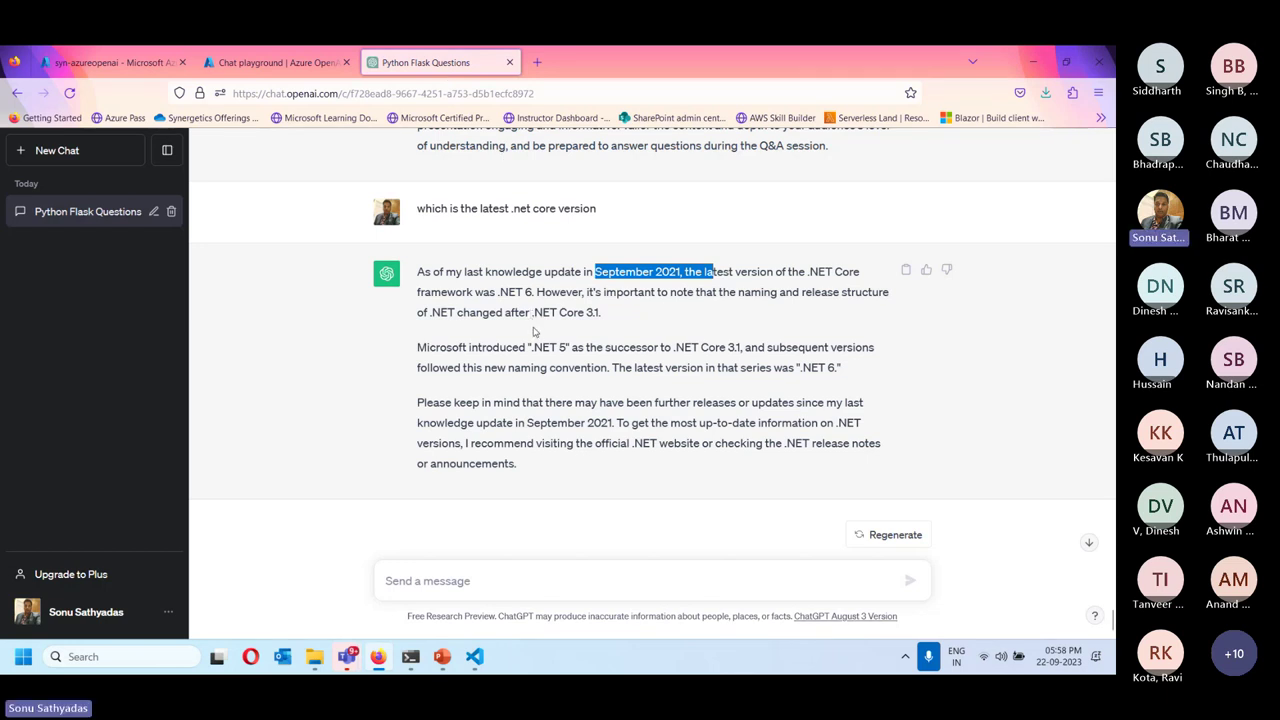
left_click(1036, 55)
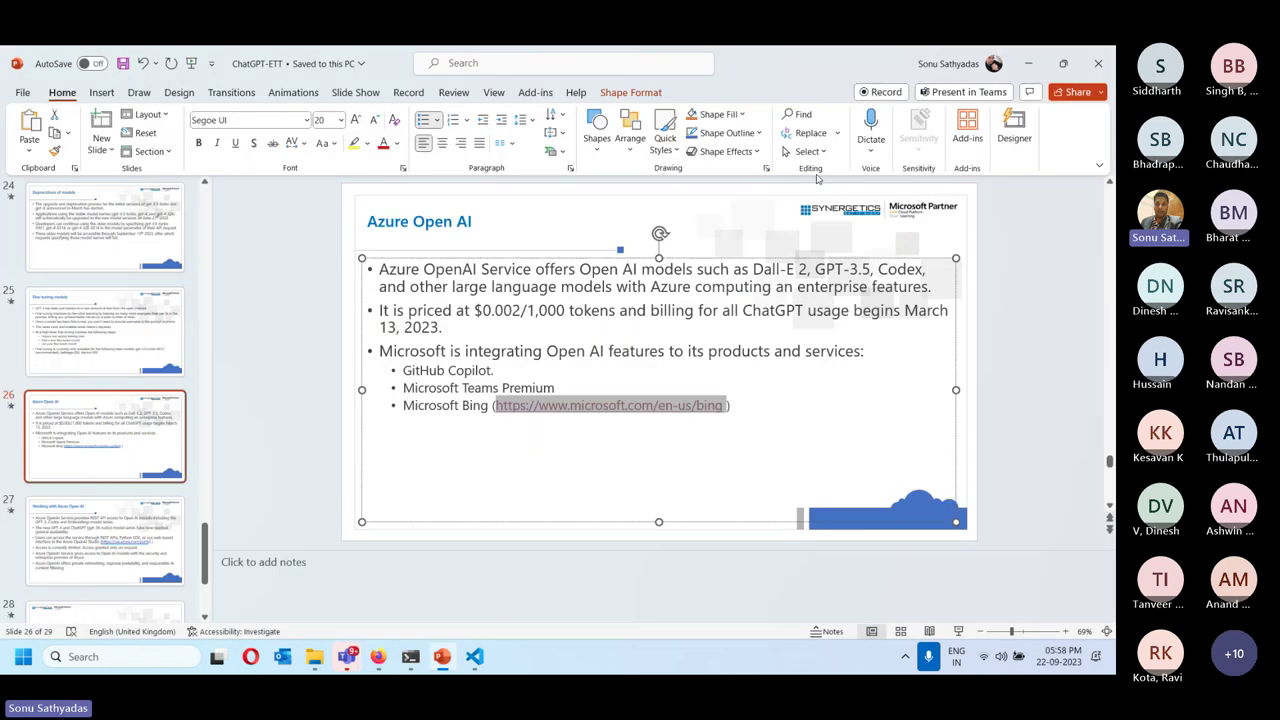
left_click(140, 440)
scroll(140, 440, "down", 2)
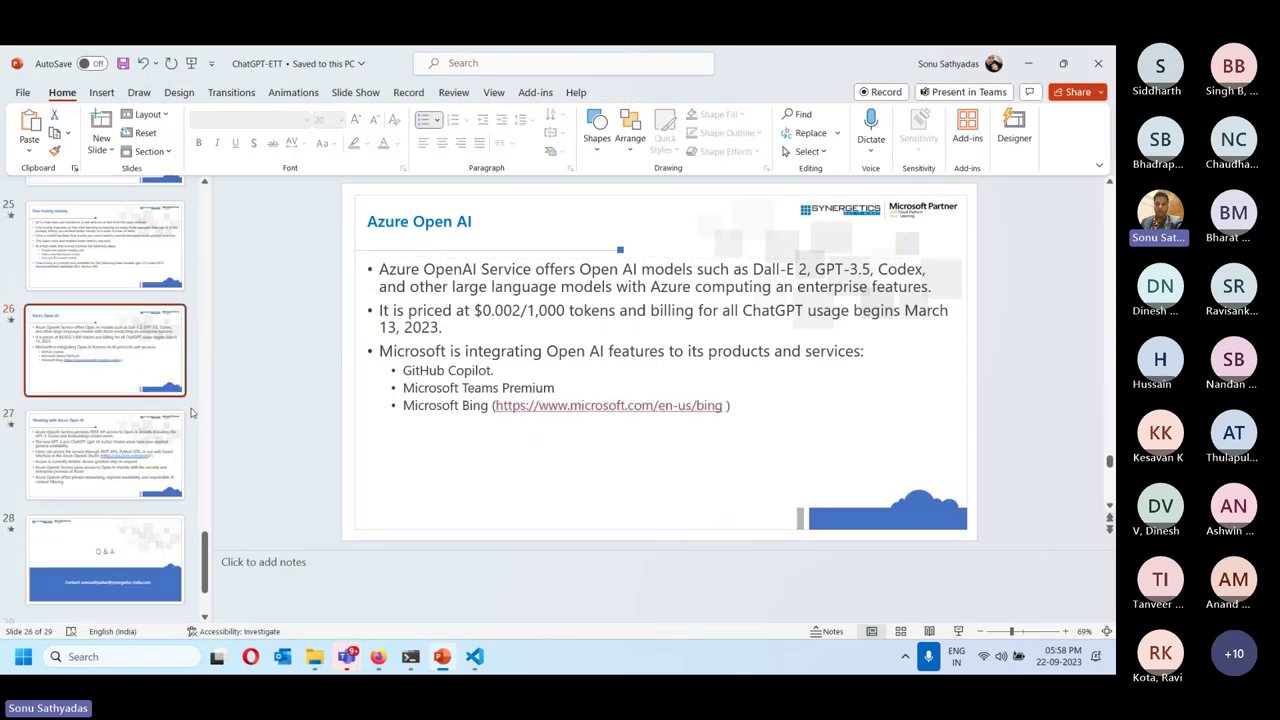
left_click(163, 532)
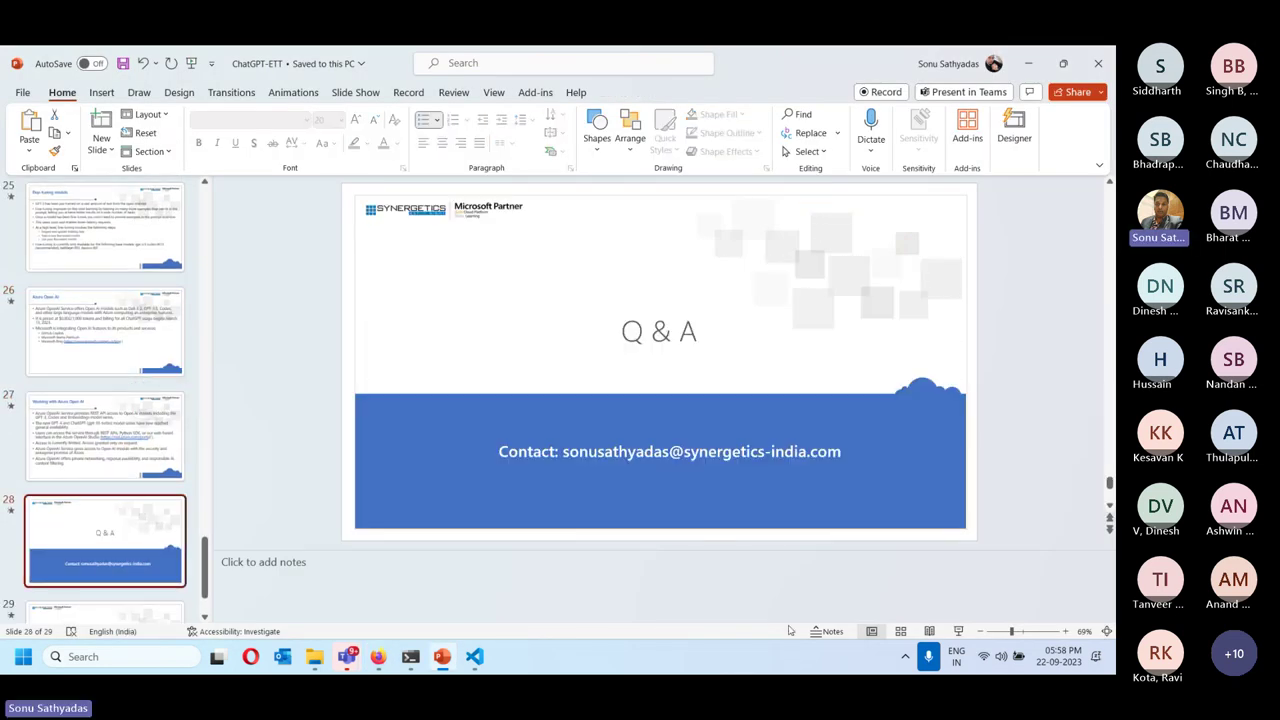